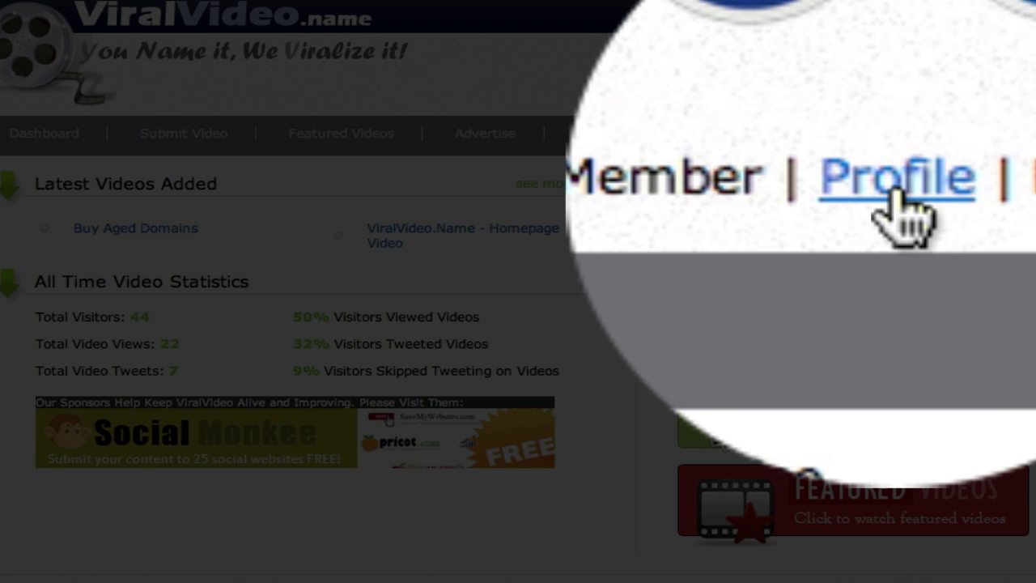
- Open the member profile, save its information with the Twitter account already filled in, and decline storing the login for now
click(890, 198)
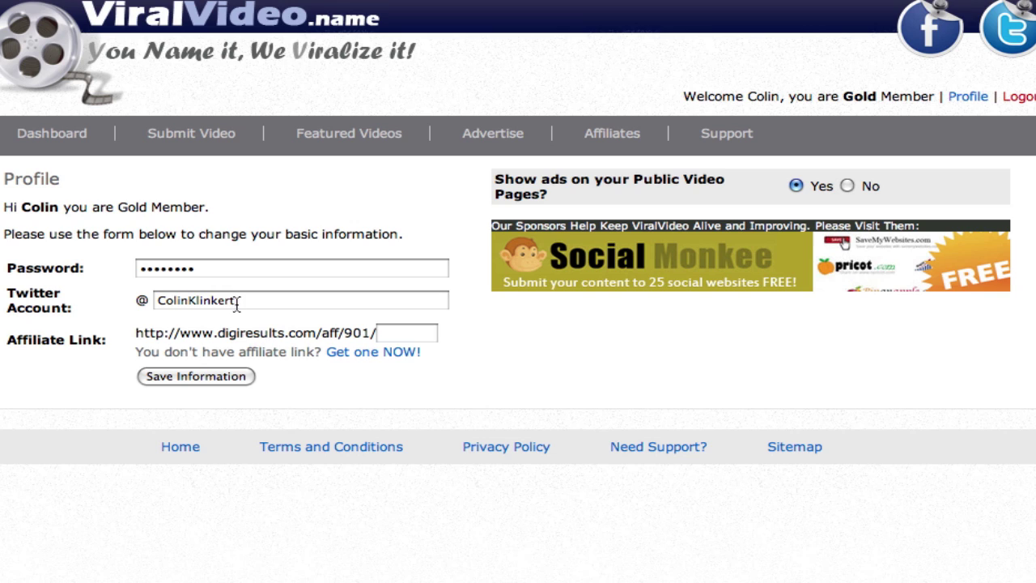
drag(237, 306, 151, 301)
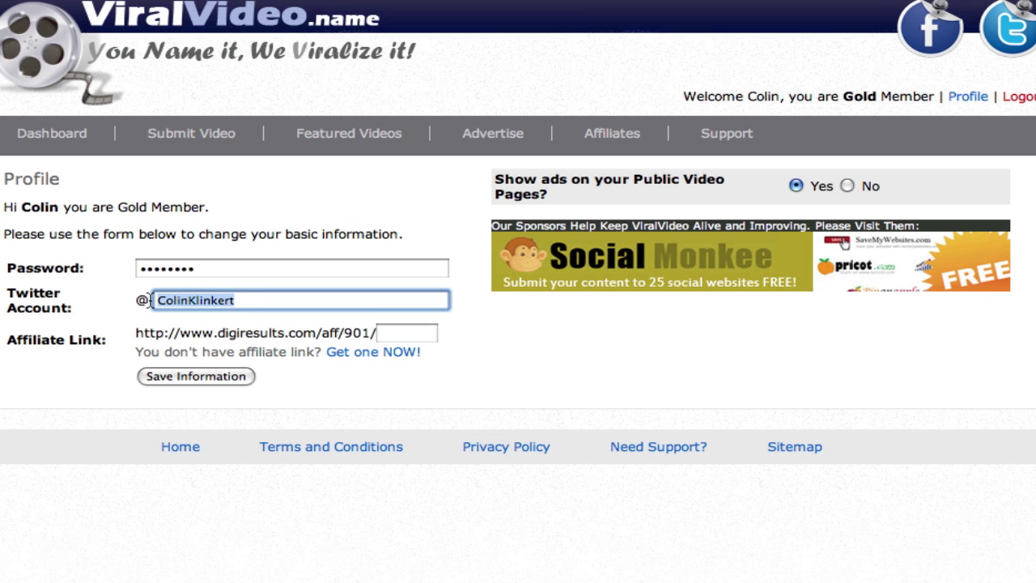
click(123, 327)
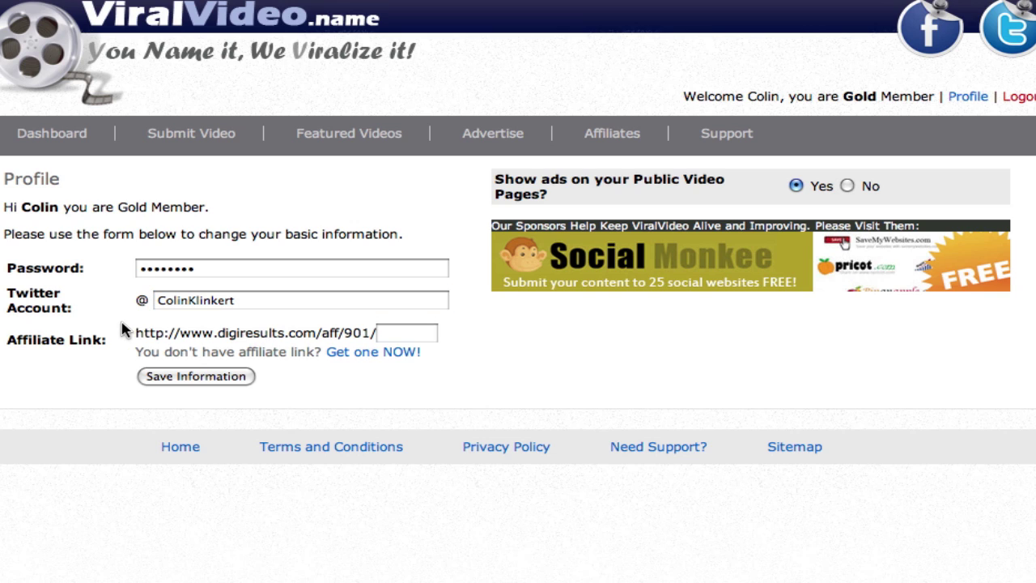
click(194, 377)
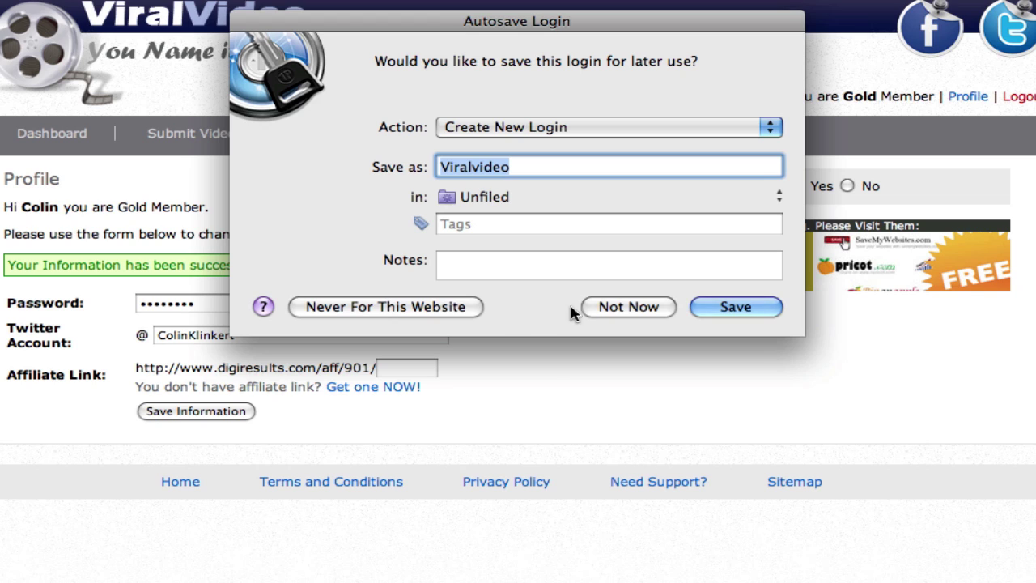
click(623, 308)
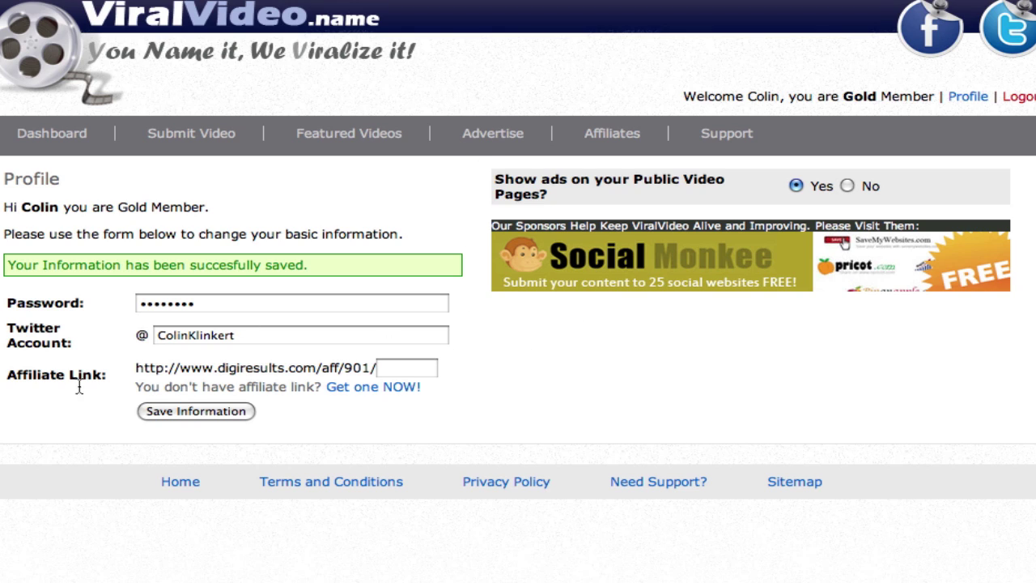
- Review the affiliate program's commission and promotion details, then return to the profile's affiliate link field
click(397, 369)
click(396, 387)
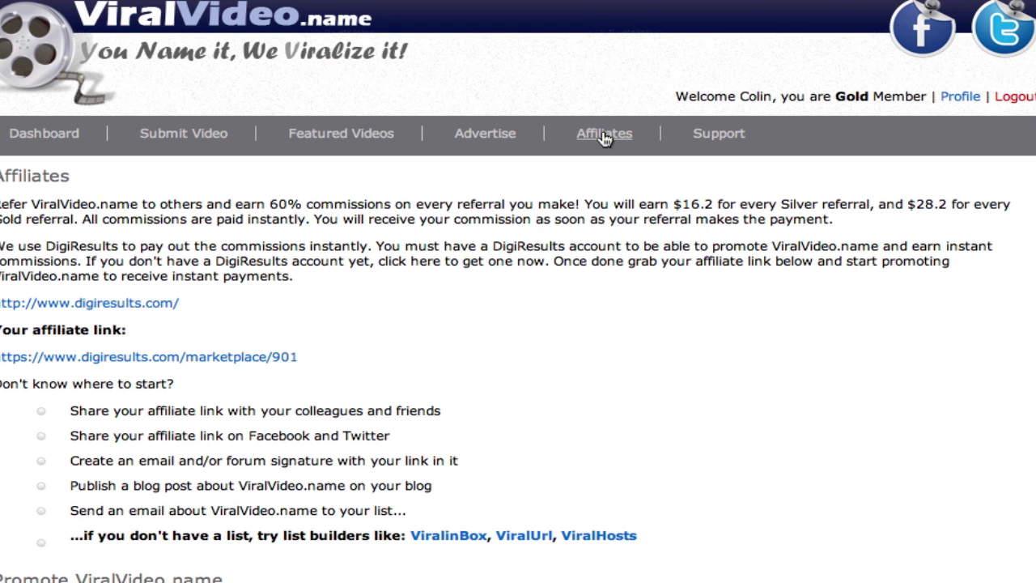
scroll(623, 283, down, 2)
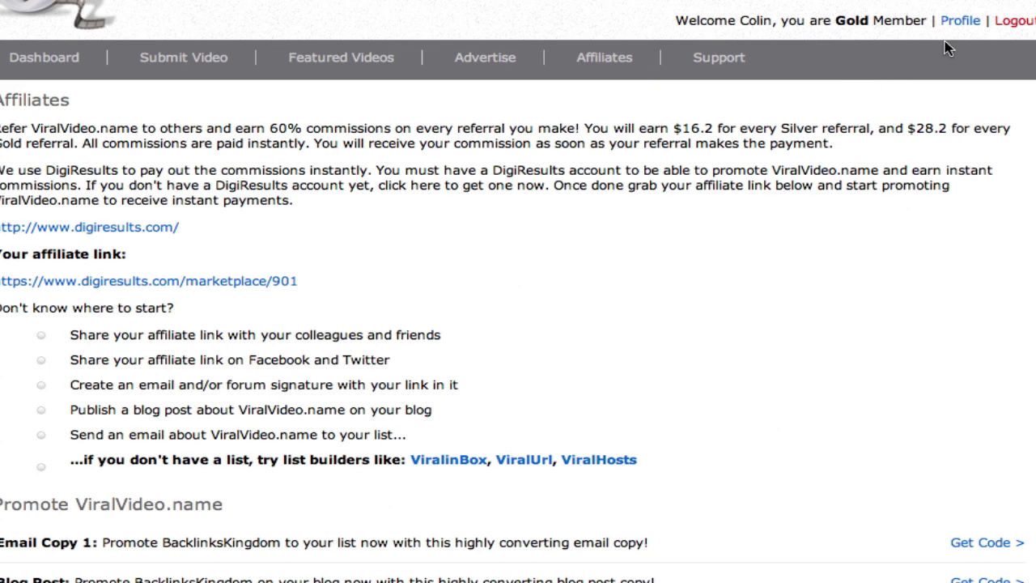
click(959, 24)
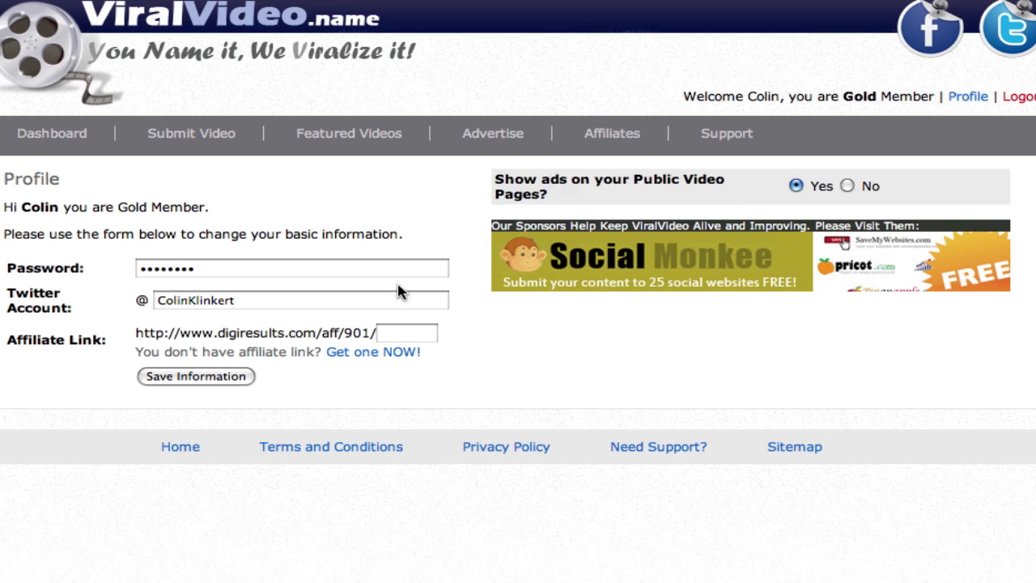
click(419, 332)
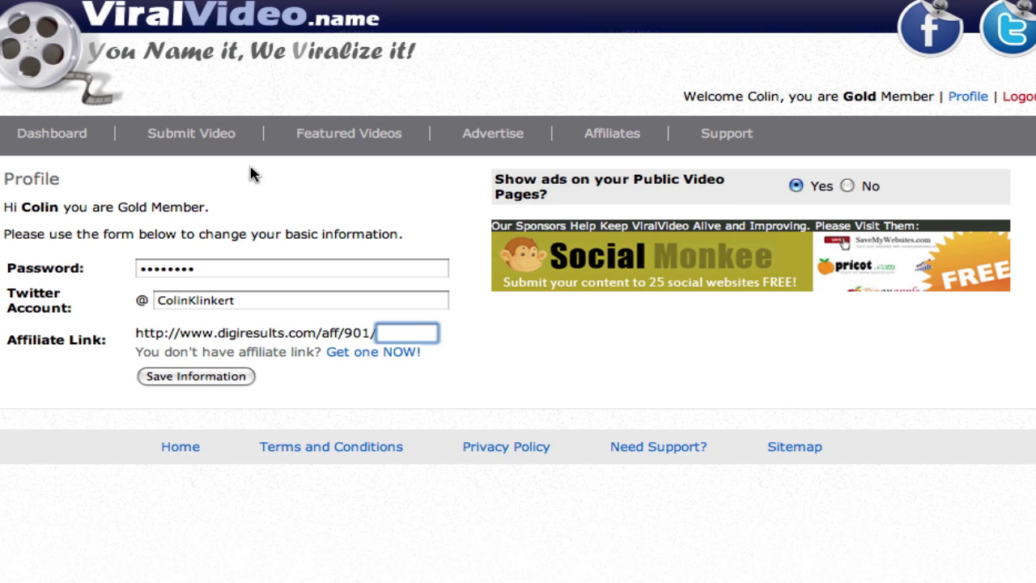
click(77, 133)
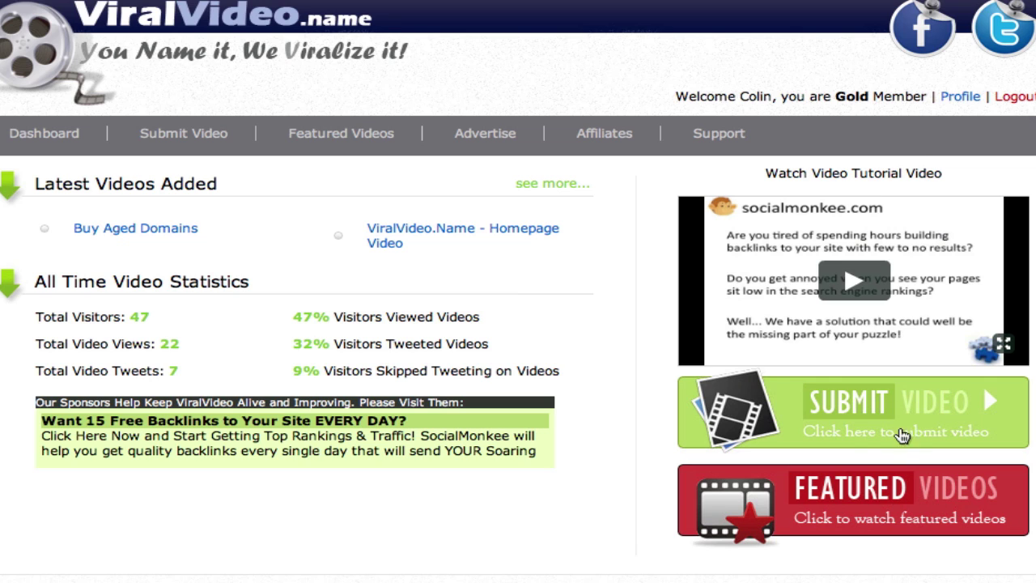
click(903, 431)
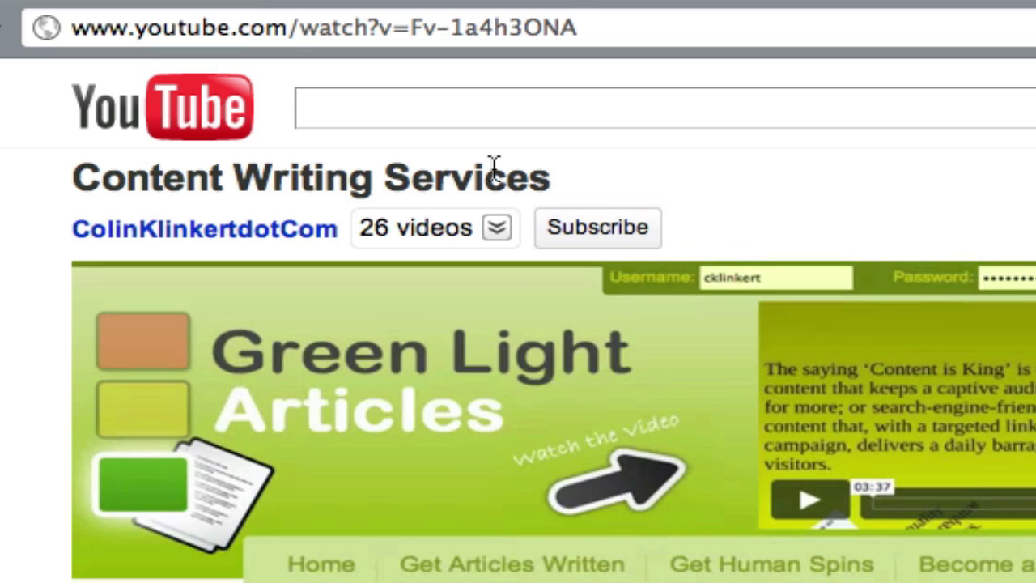
click(615, 32)
key(super+c)
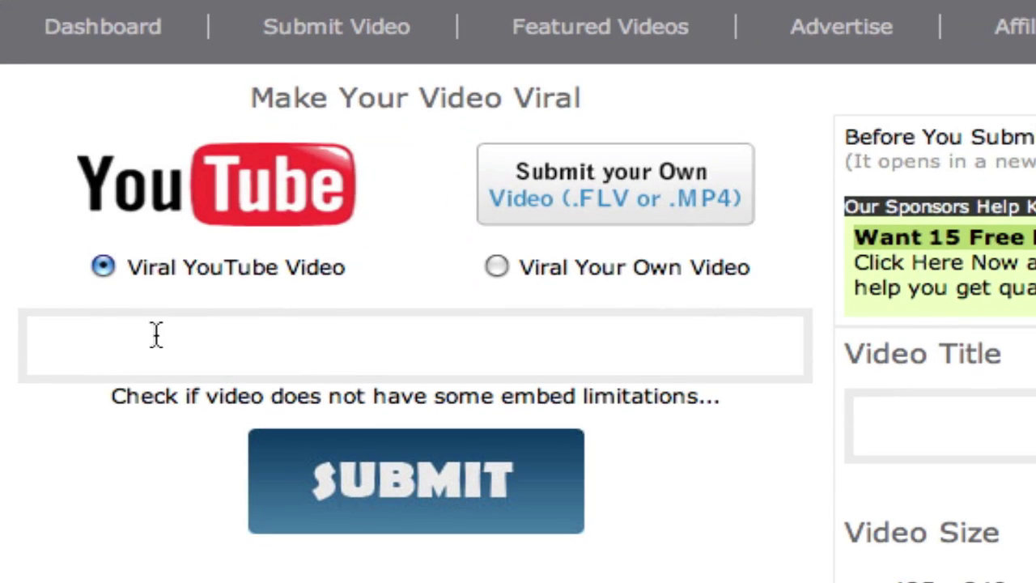
click(161, 339)
key(super+v)
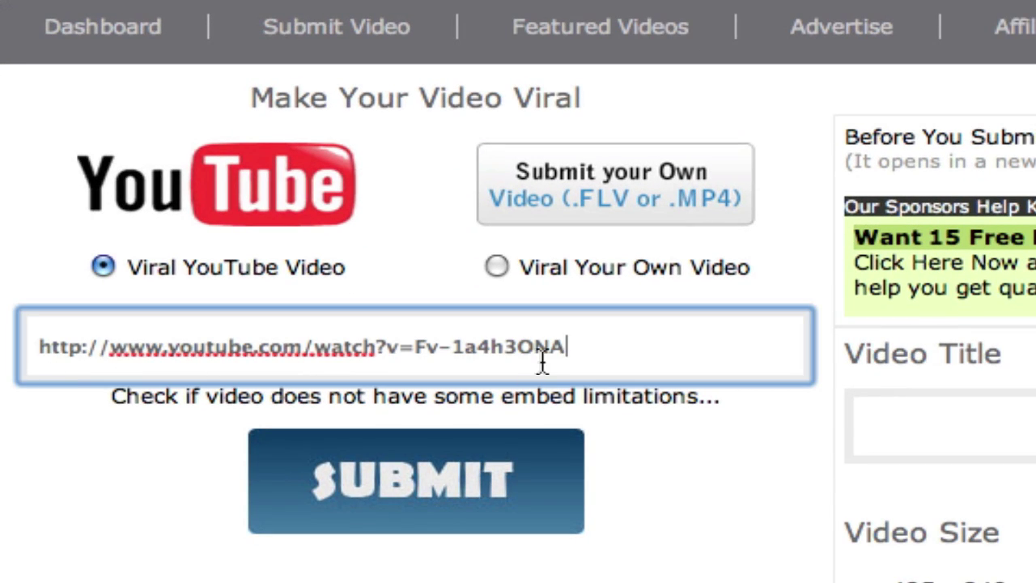
- Submit the YouTube address and briefly play the embedded preview to check that it works
click(455, 480)
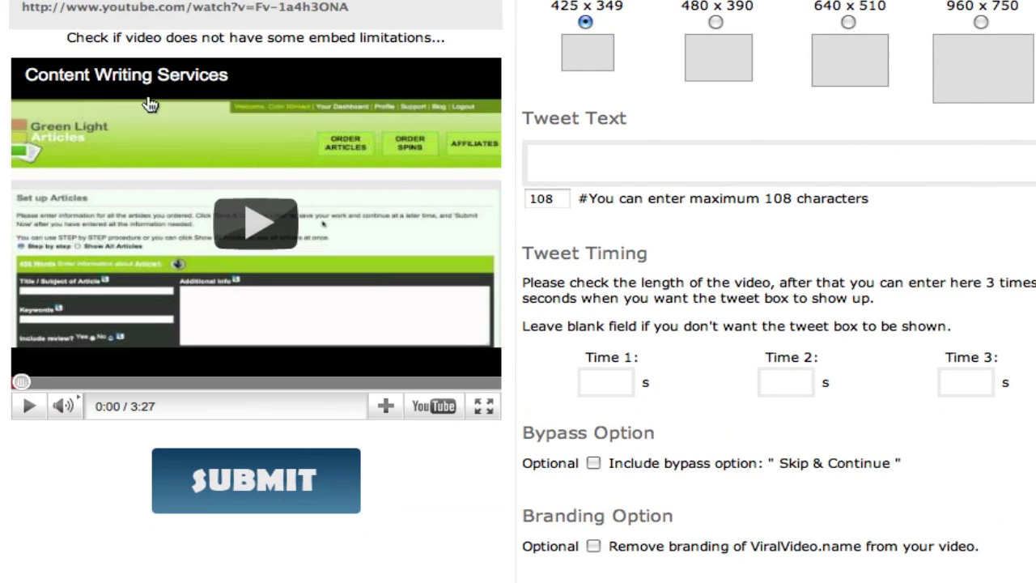
click(246, 231)
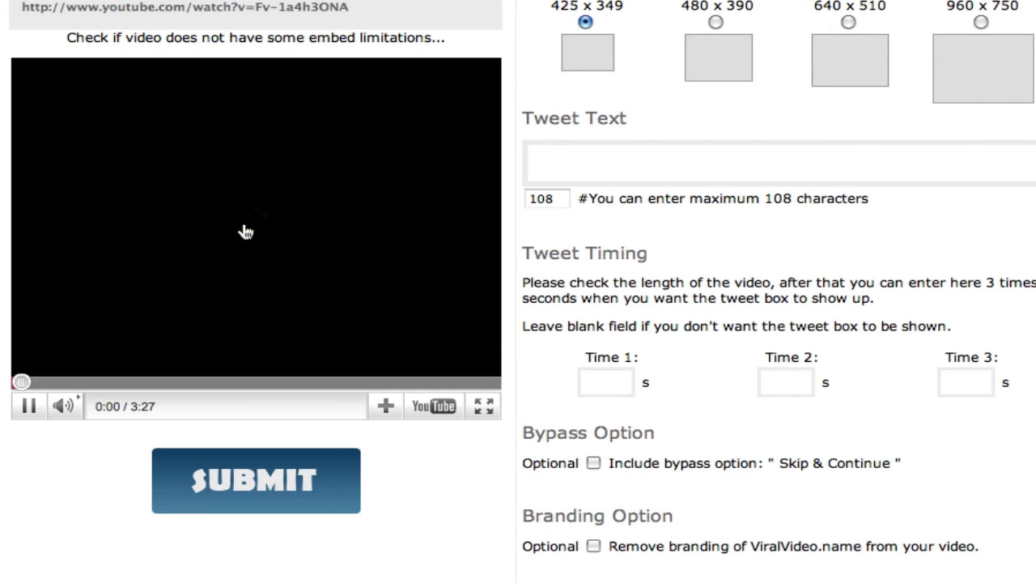
click(28, 407)
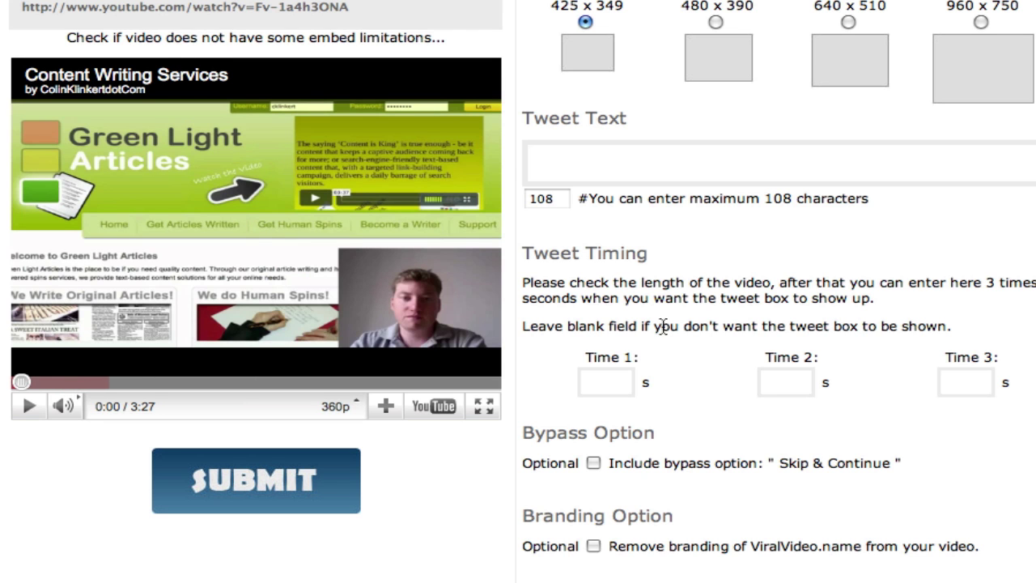
- Title the video "Content Writing Services" and set its size to 640 x 510
scroll(652, 364, up, 3)
click(636, 72)
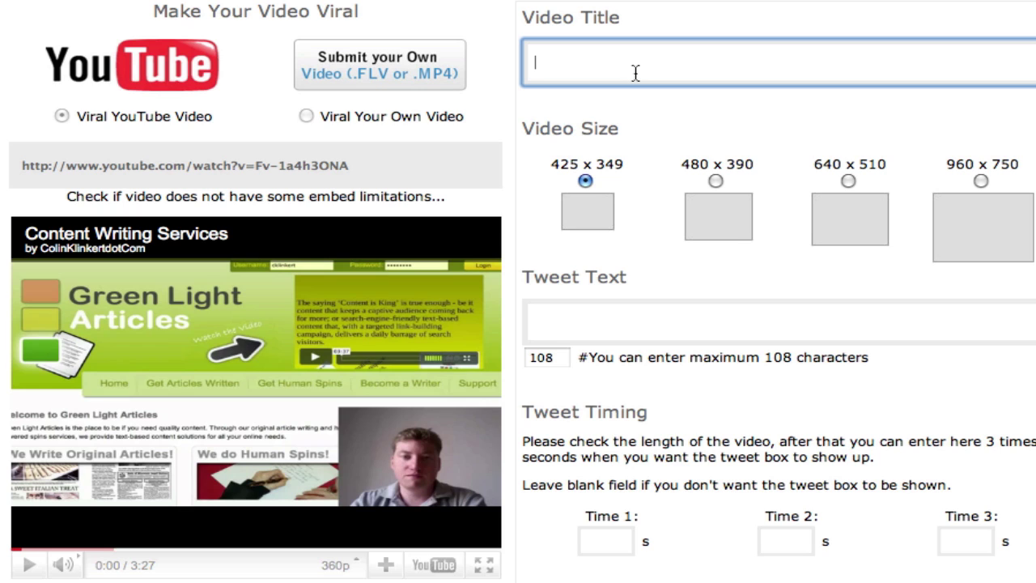
text(Content Writing Services)
click(848, 181)
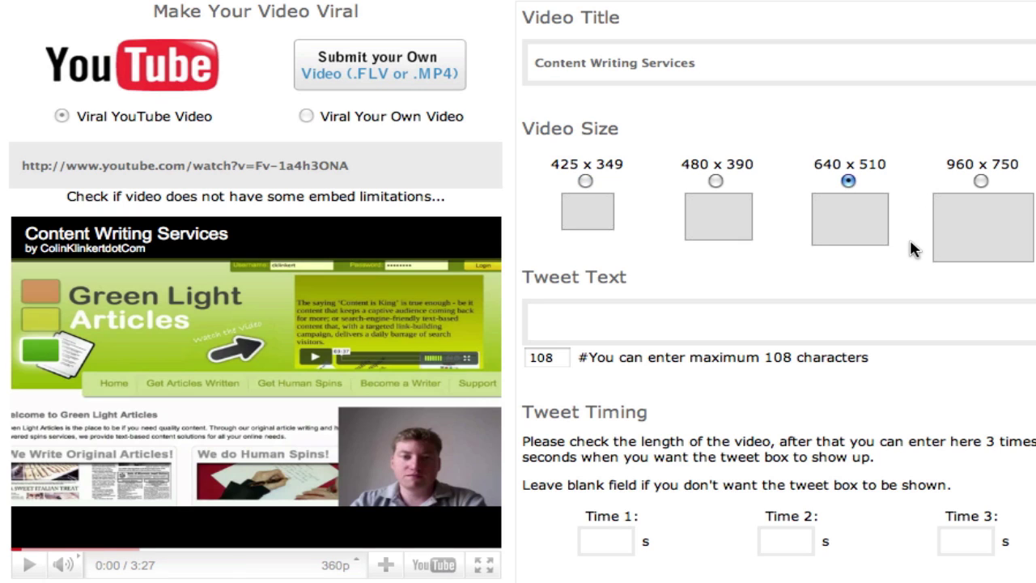
- Paste a tweet text that mentions the Twitter account and a video about getting fast content articles for SEO, and check its beginning
scroll(925, 155, down, 4)
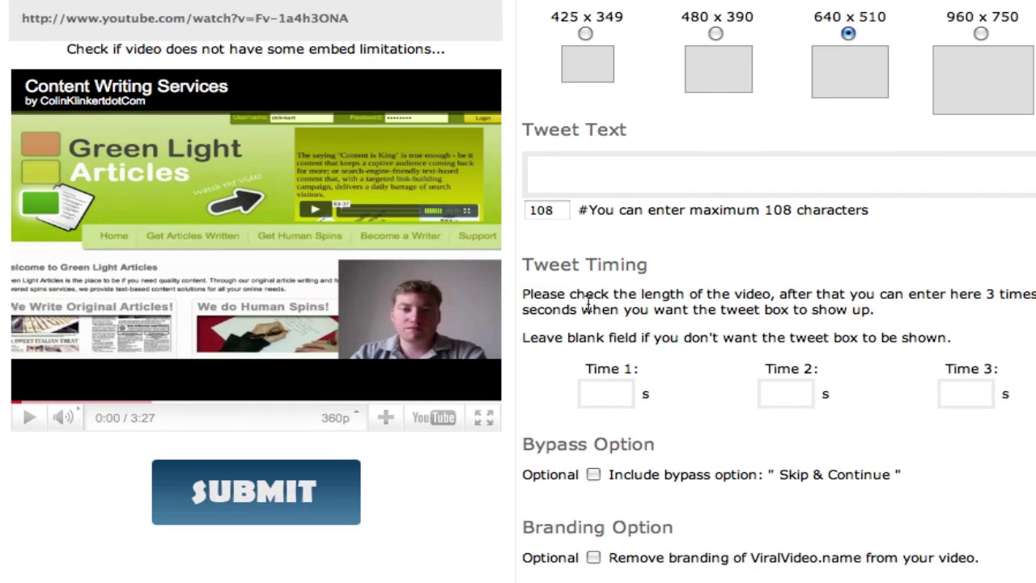
click(565, 178)
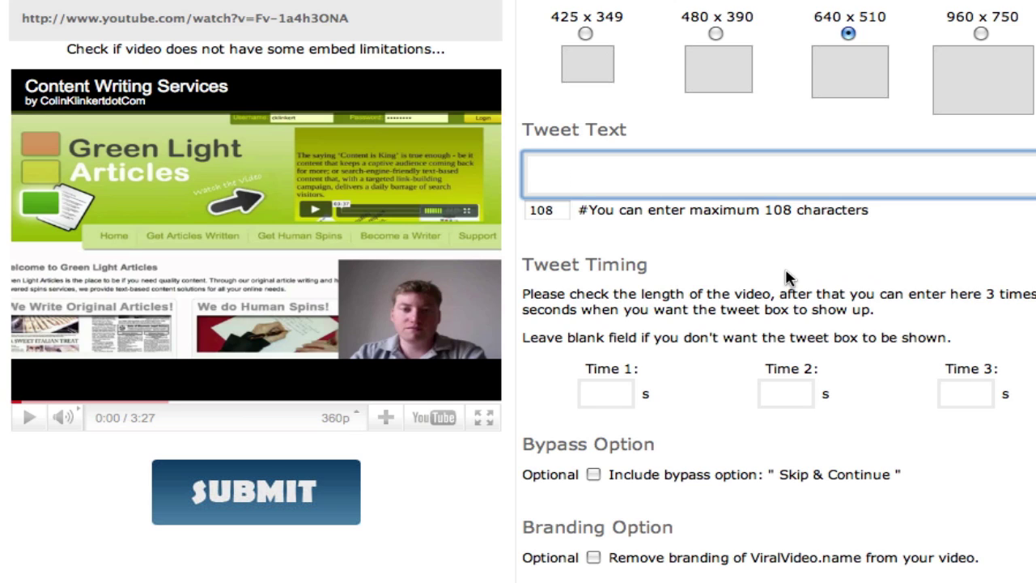
key(ctrl+v)
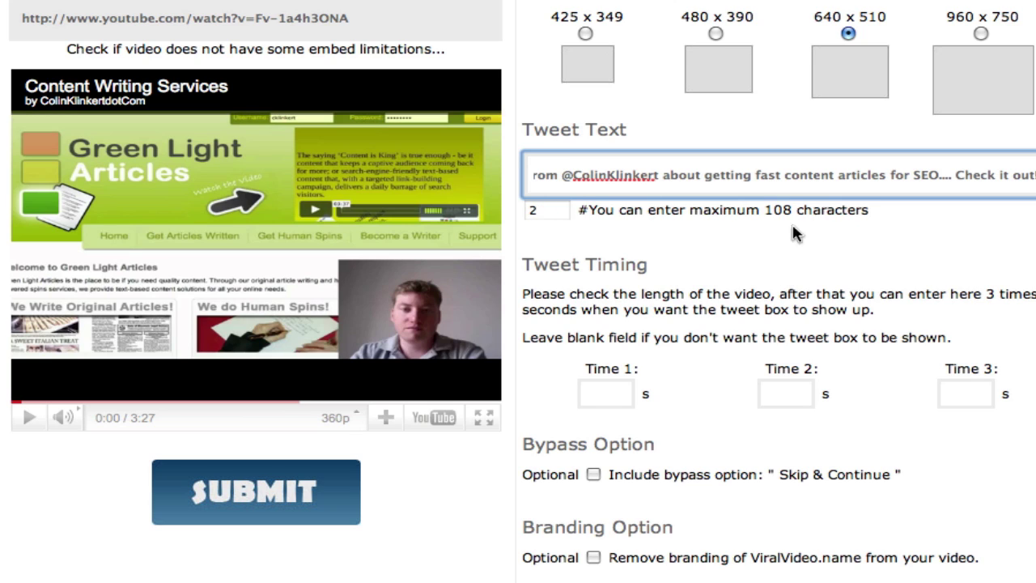
drag(729, 176, 495, 176)
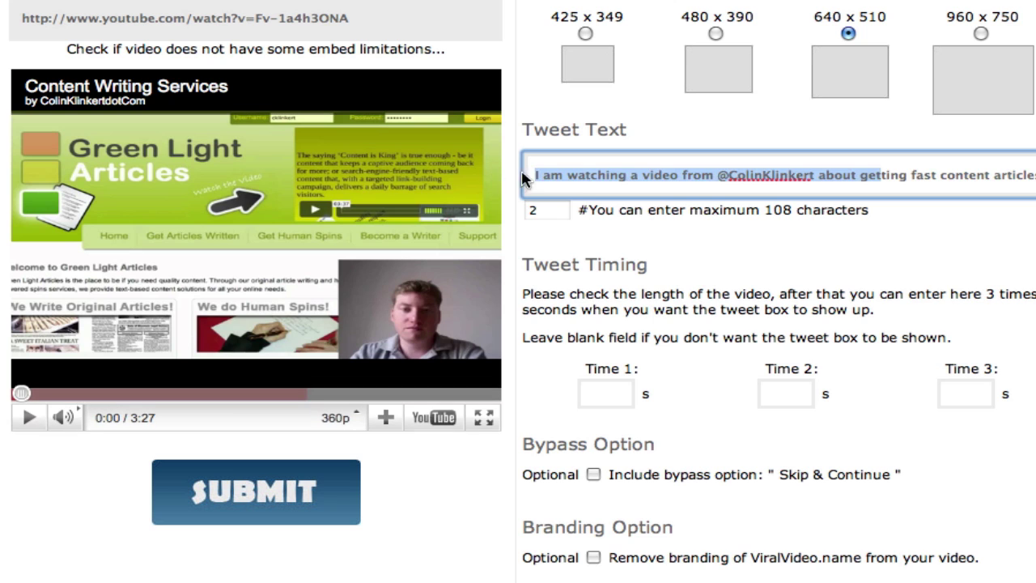
click(675, 259)
- Play the preview up to 0:17, pause it there, and set the tweet box's Time 1 to 17 seconds
scroll(676, 259, down, 5)
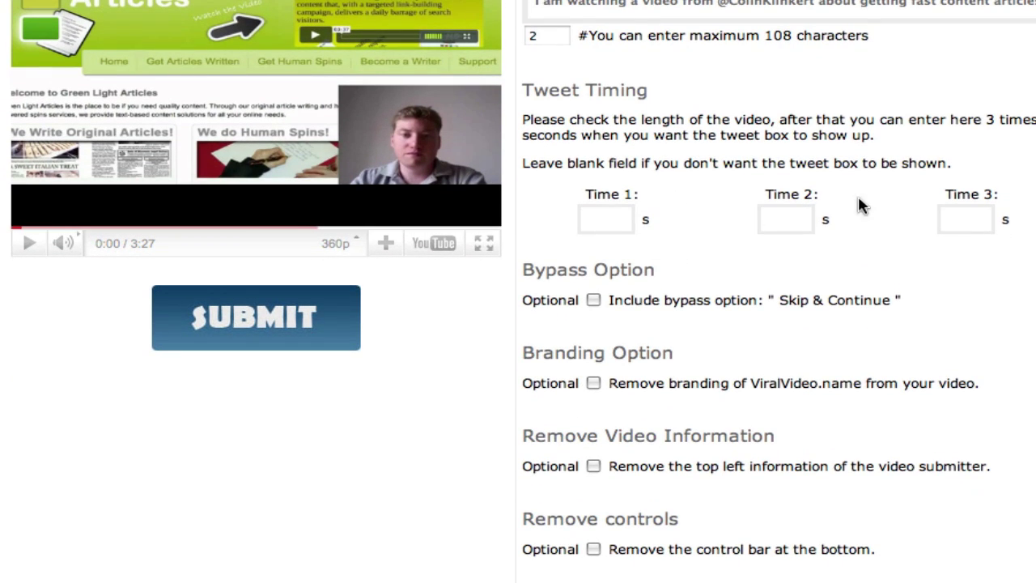
click(598, 222)
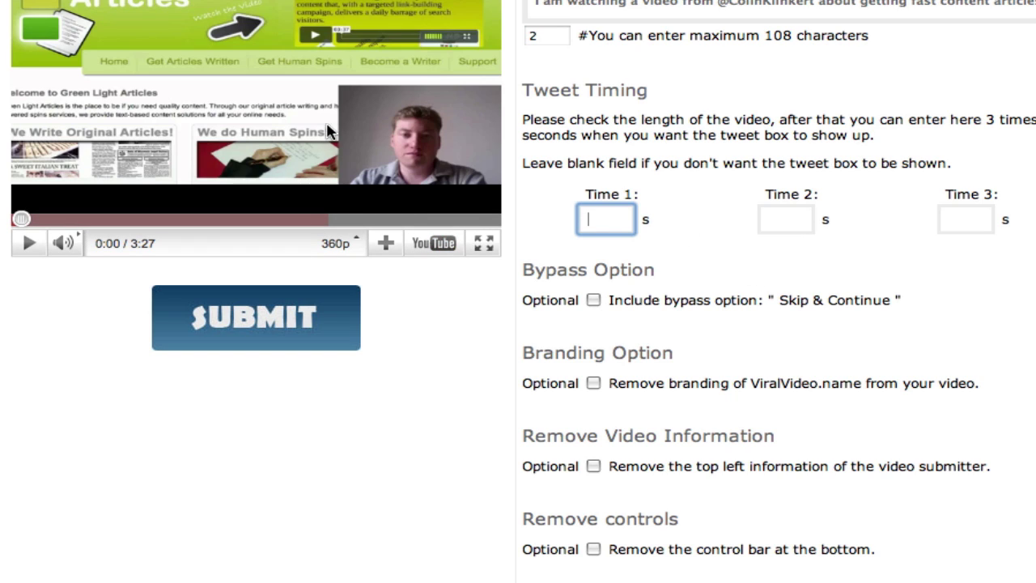
click(27, 243)
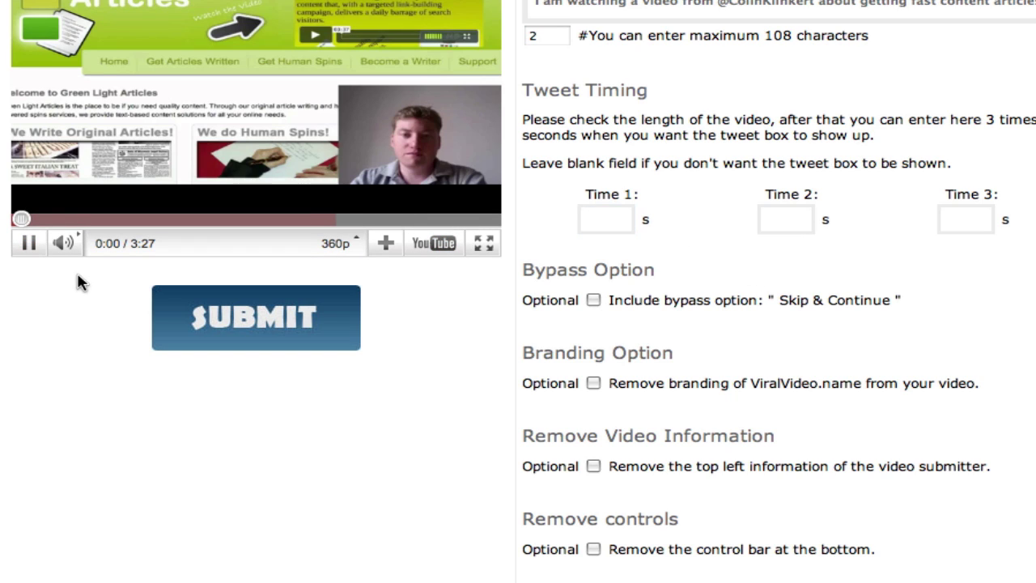
click(44, 217)
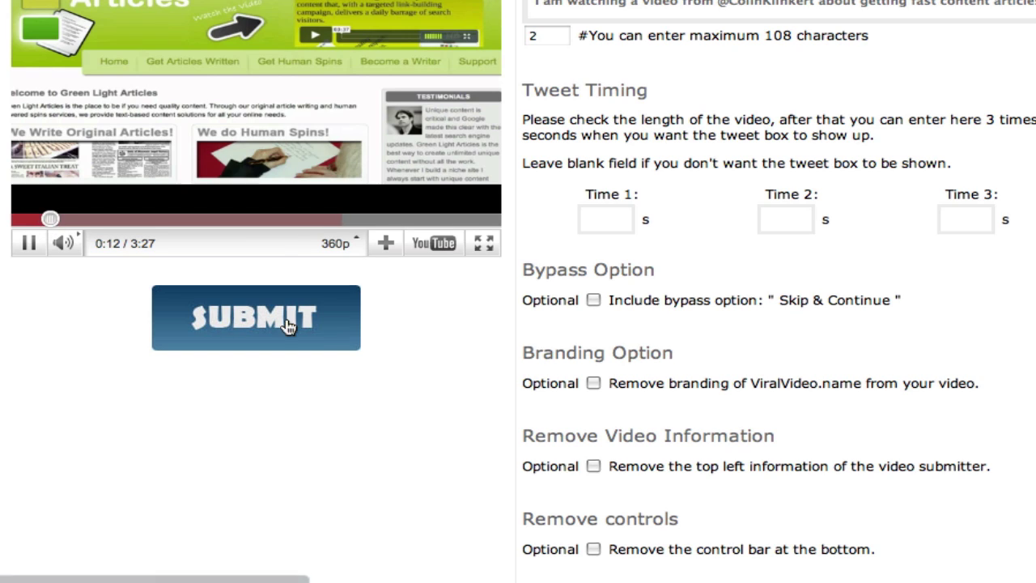
scroll(288, 324, up, 3)
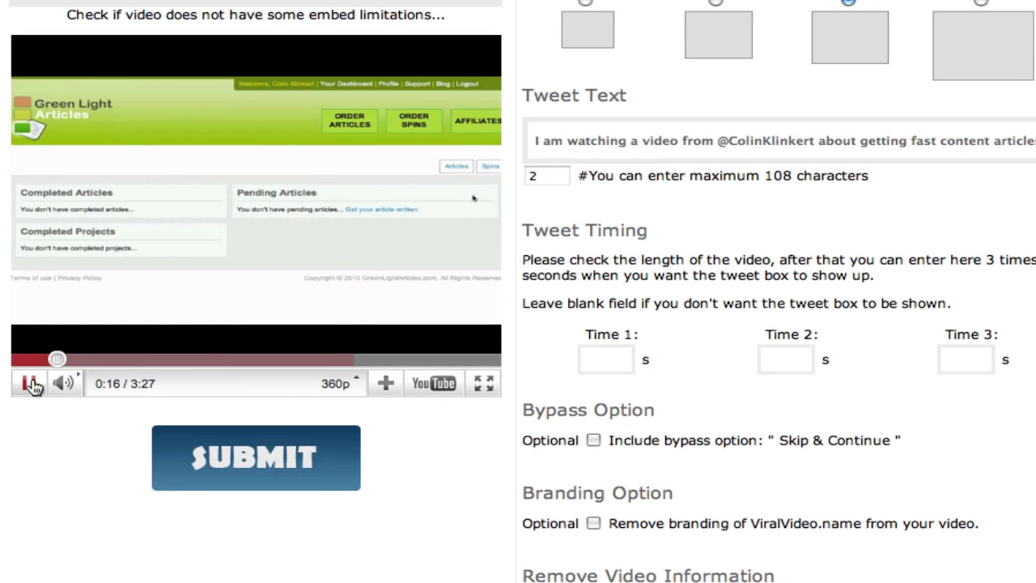
click(32, 384)
mouse_move(106, 396)
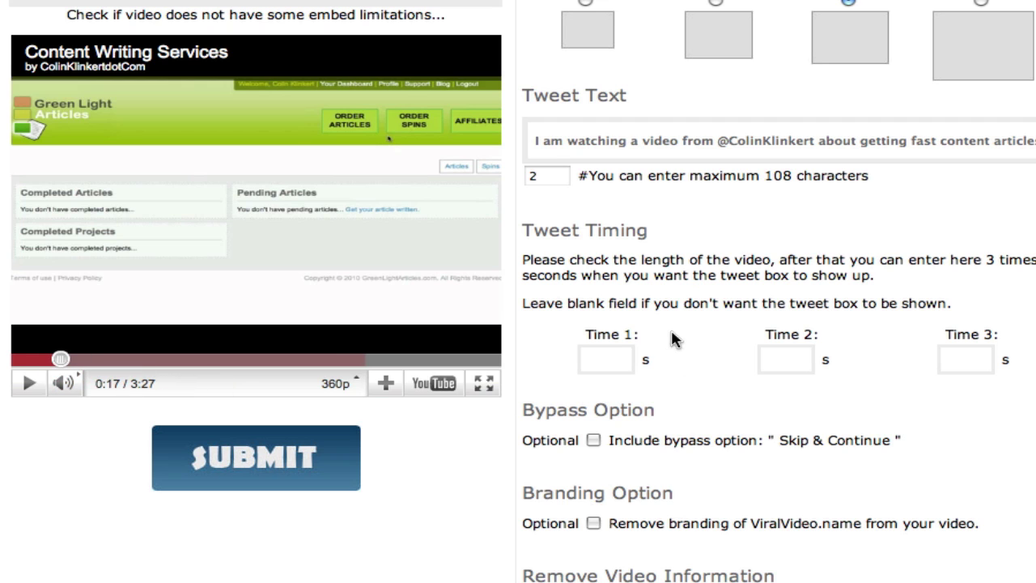
click(613, 358)
text(17)
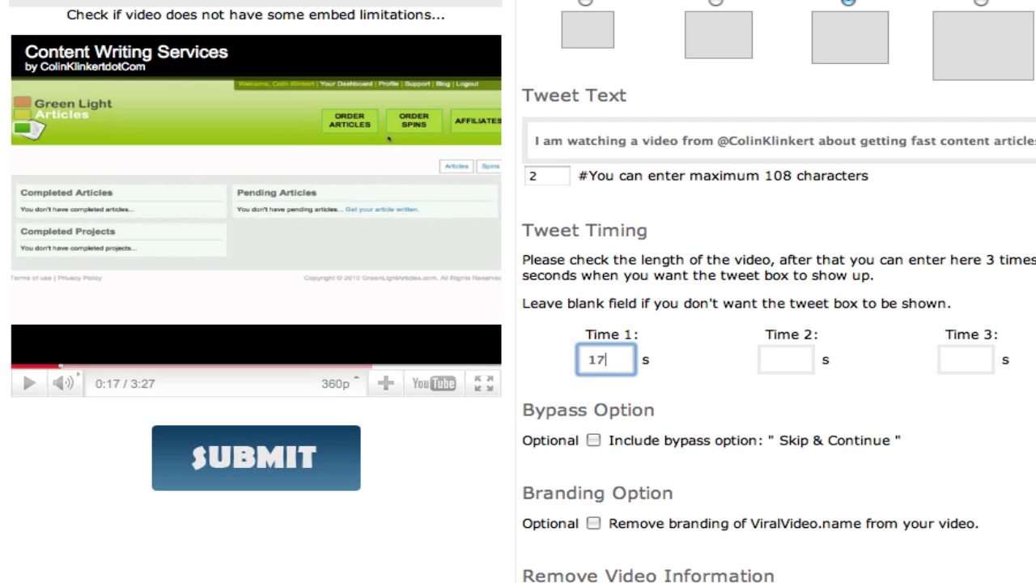
- Move the video preview forward to 1:59 to find the moment for the second tweet box
click(232, 360)
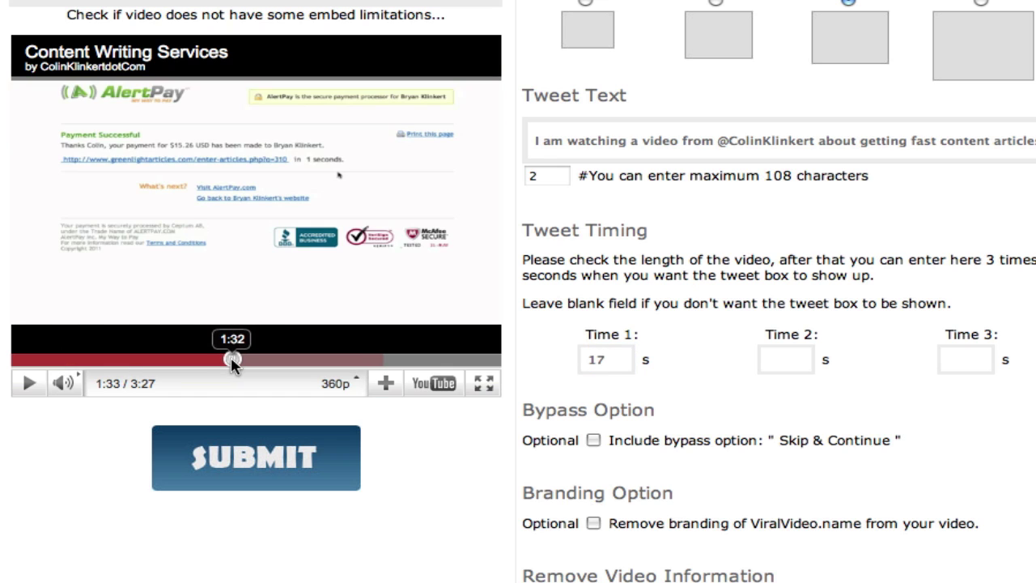
click(262, 360)
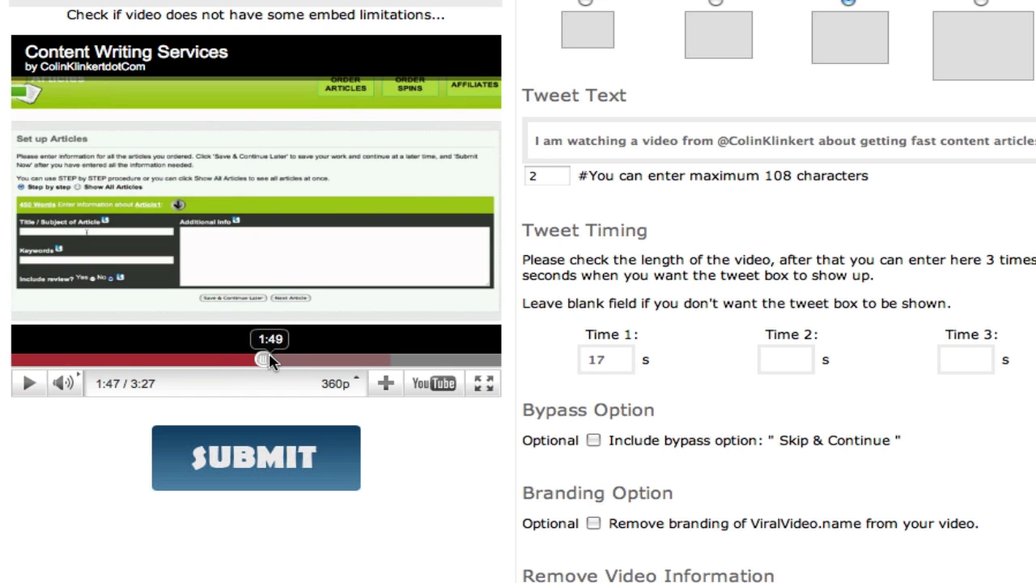
click(288, 361)
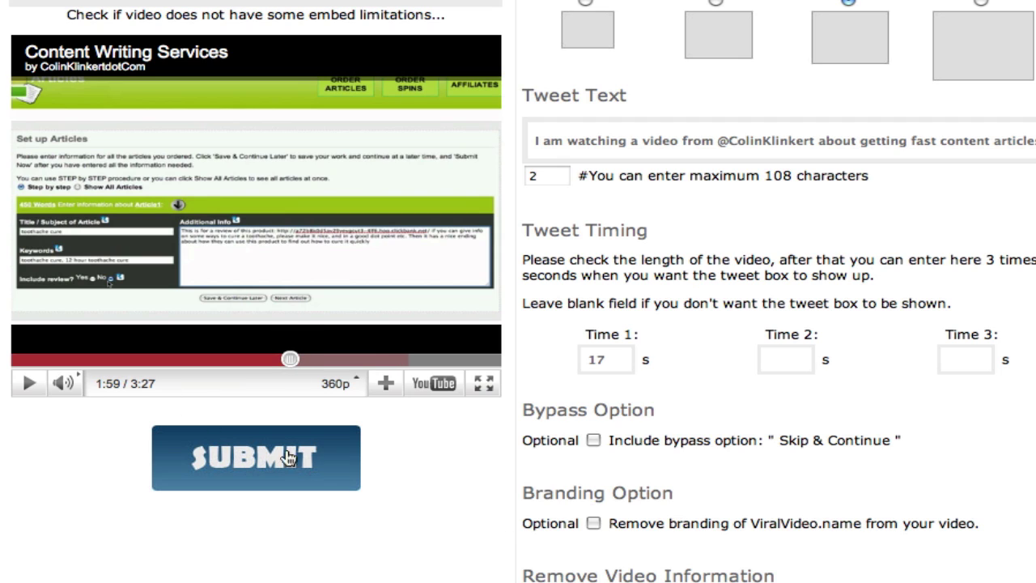
- Convert 1:59 to seconds on the Dashboard calculator by computing 1 × 60 + 59
key(F12)
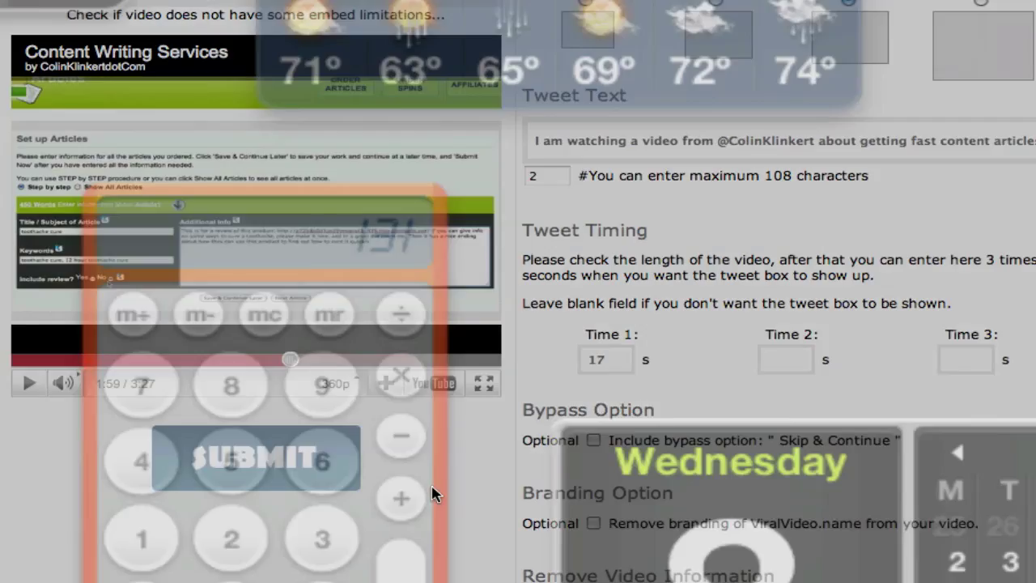
click(439, 428)
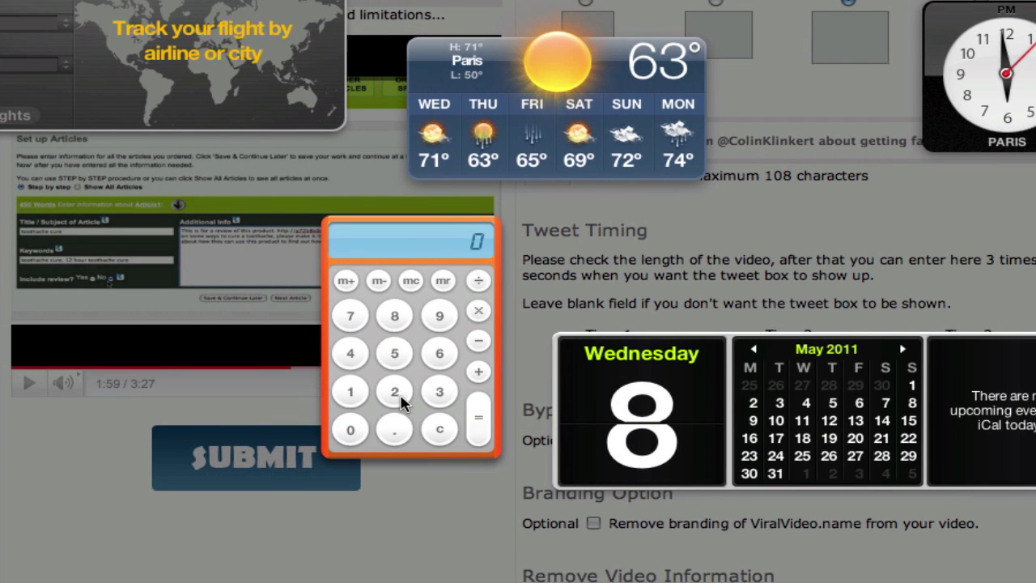
click(354, 392)
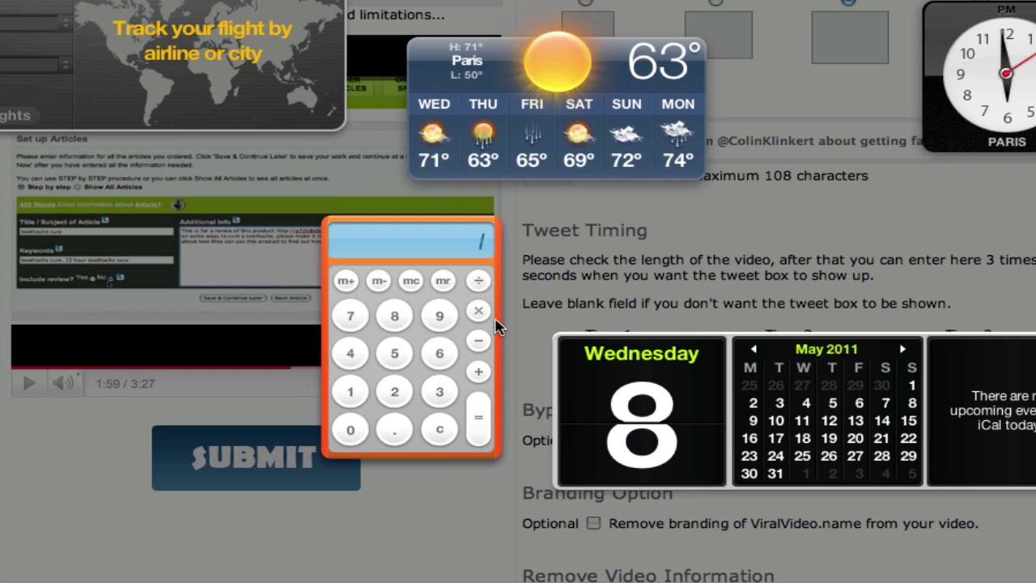
click(478, 312)
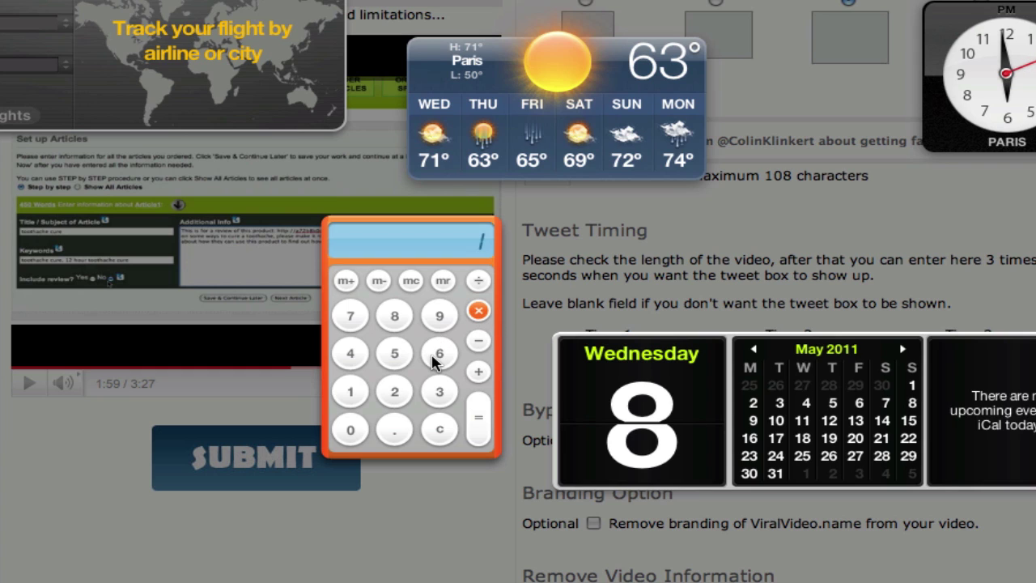
click(435, 356)
click(352, 431)
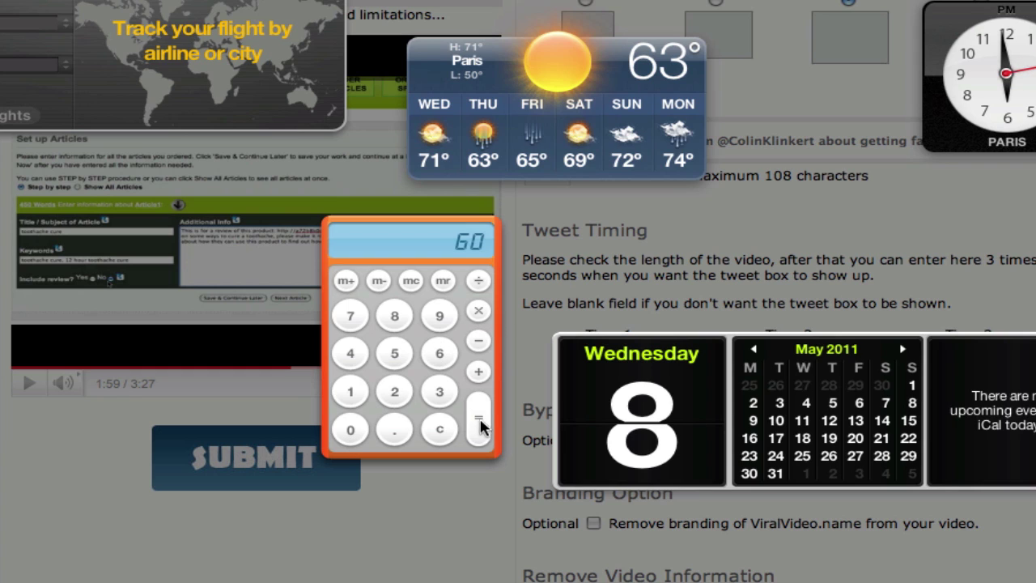
click(478, 372)
click(395, 353)
click(439, 320)
click(480, 434)
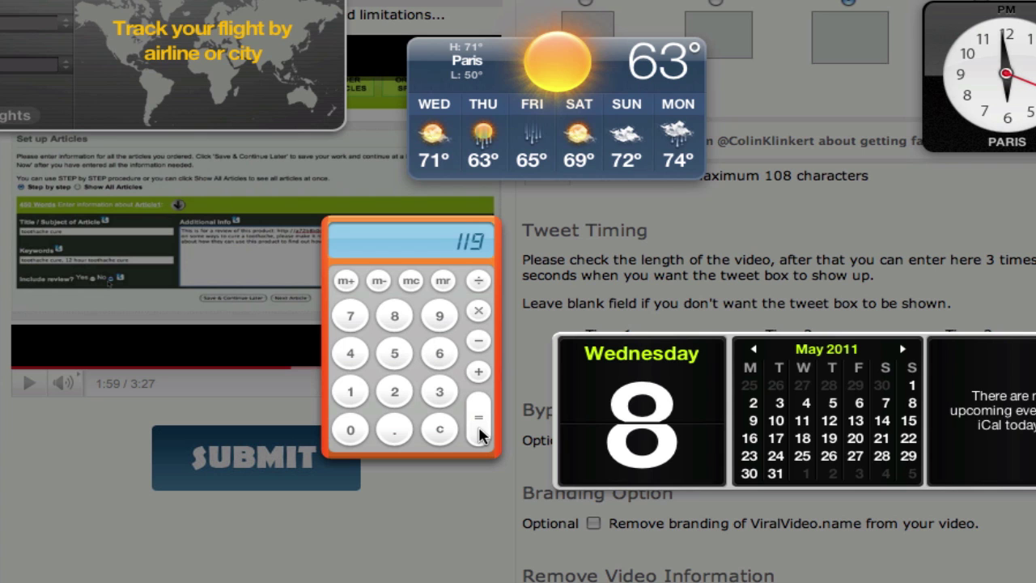
- Return to the video form and set the tweet box's Time 2 to 119 seconds
click(461, 539)
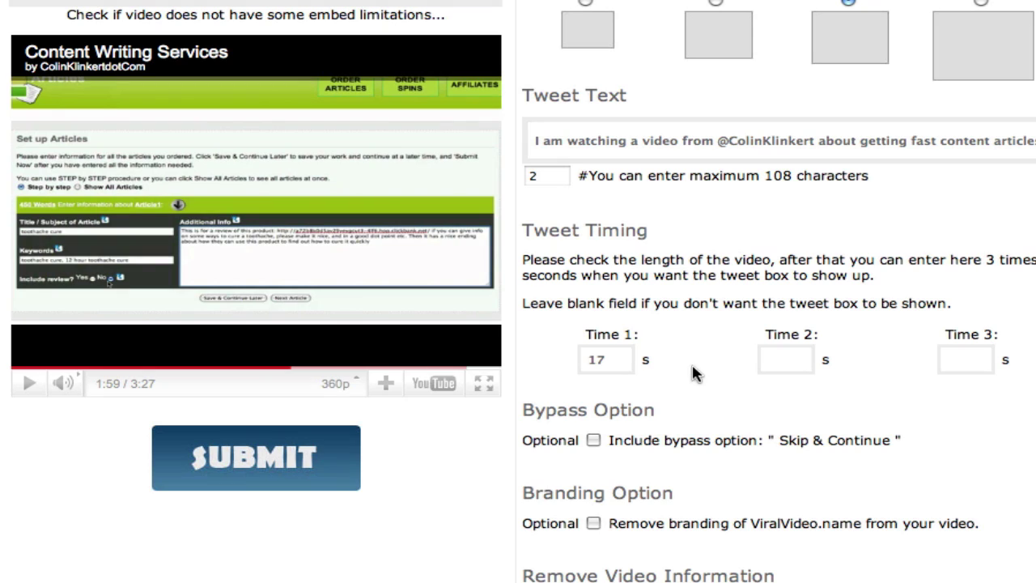
click(781, 356)
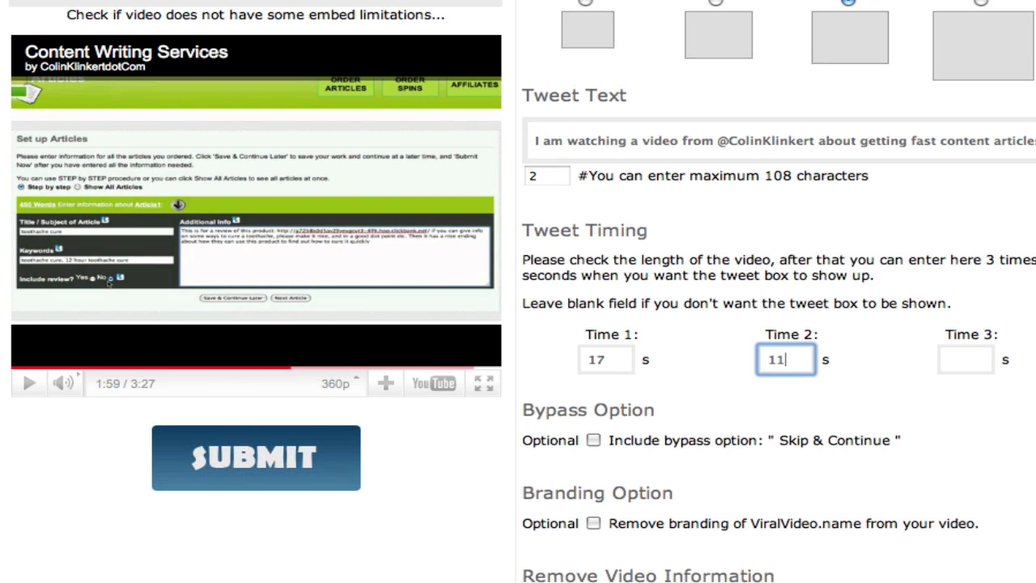
click(899, 416)
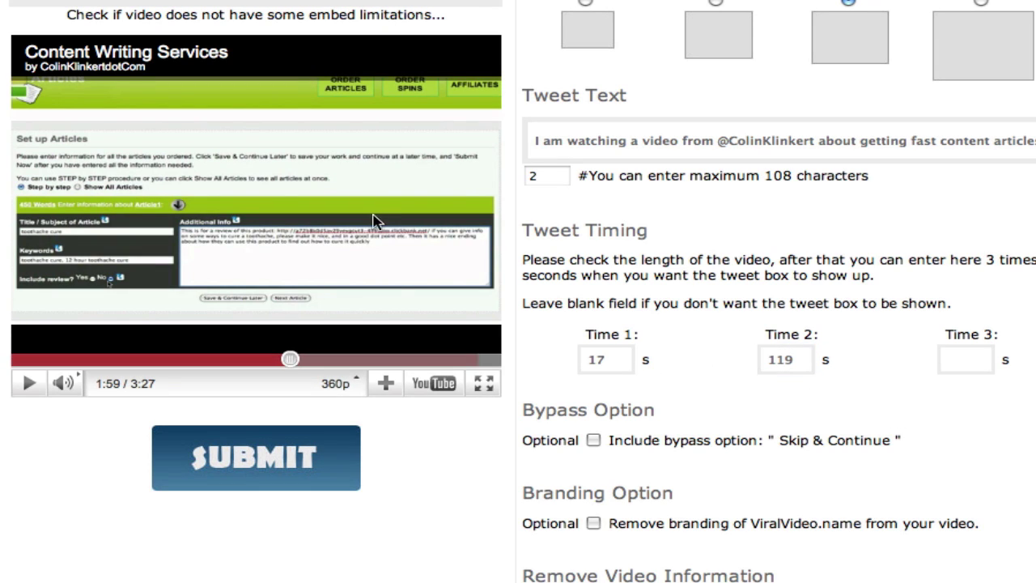
- Include the "Skip & Continue" bypass option for the tweet box
scroll(739, 438, down, 8)
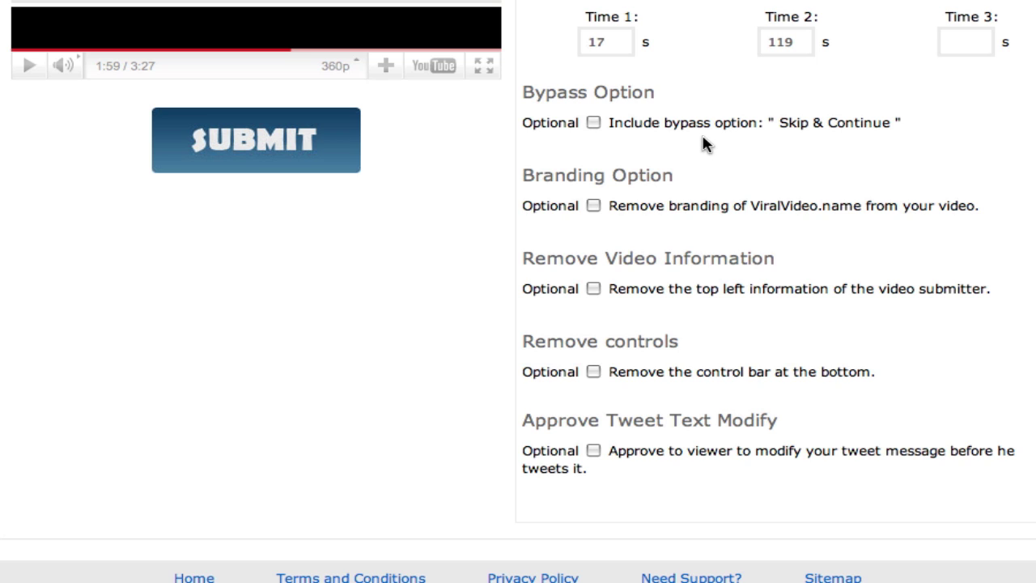
scroll(702, 143, up, 5)
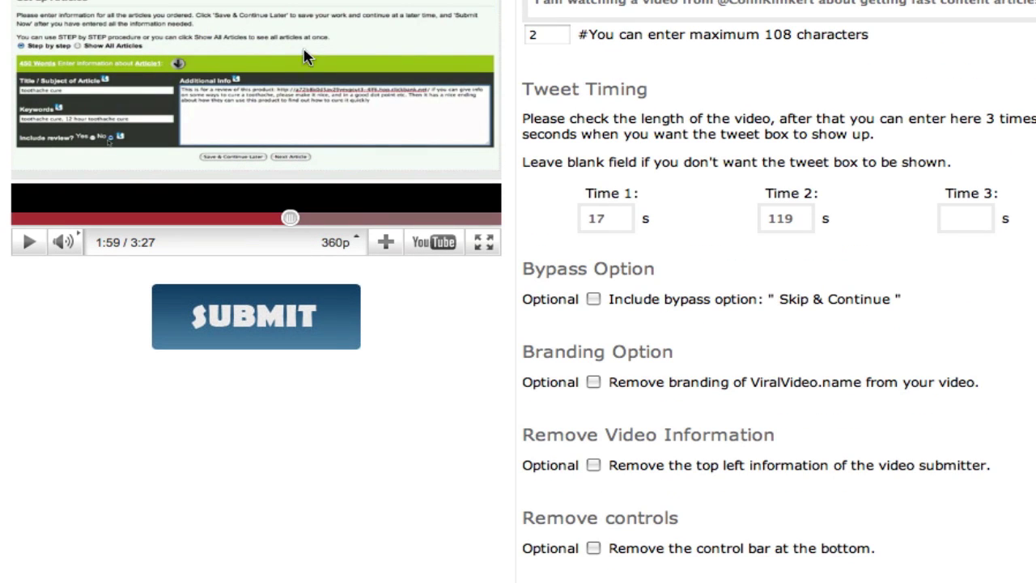
scroll(748, 314, down, 2)
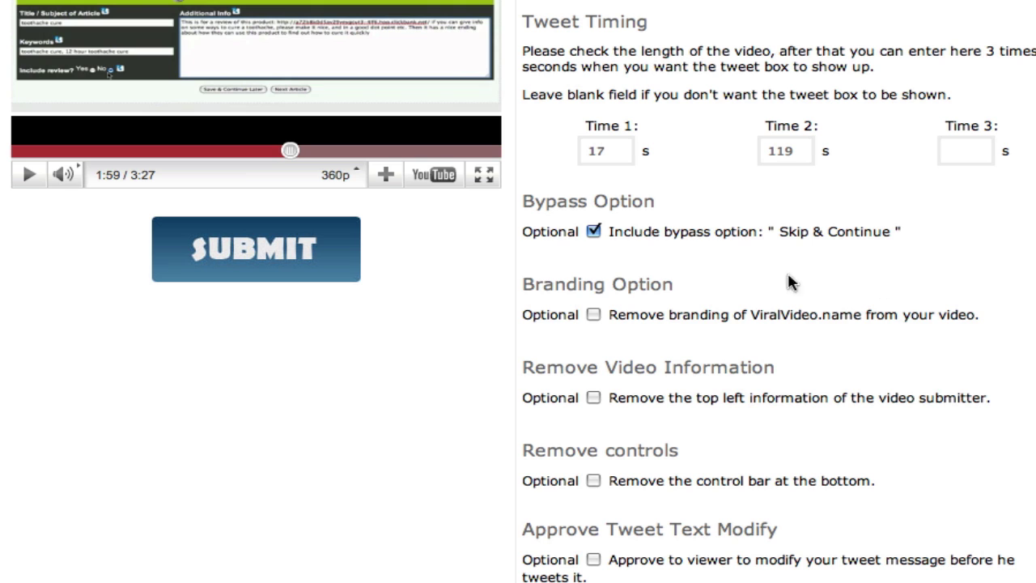
- Try the option that removes the ViralVideo.name branding from the video
scroll(764, 292, down, 3)
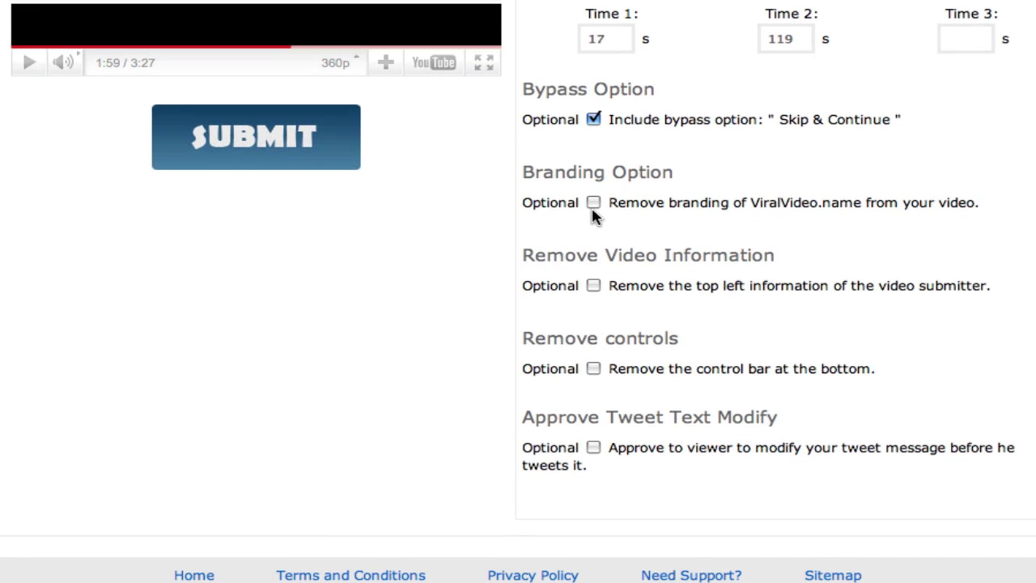
scroll(615, 212, up, 3)
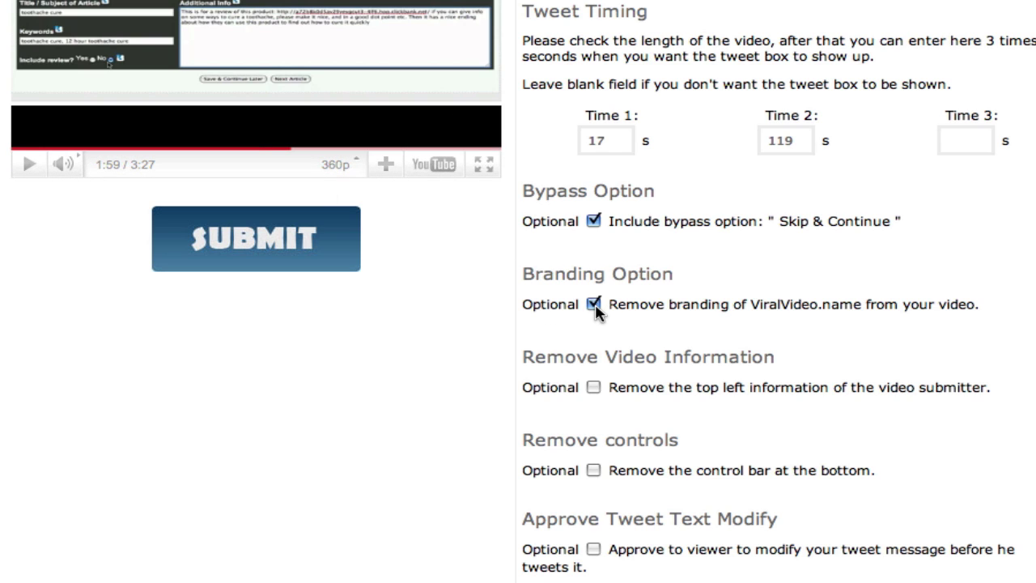
scroll(641, 306, down, 3)
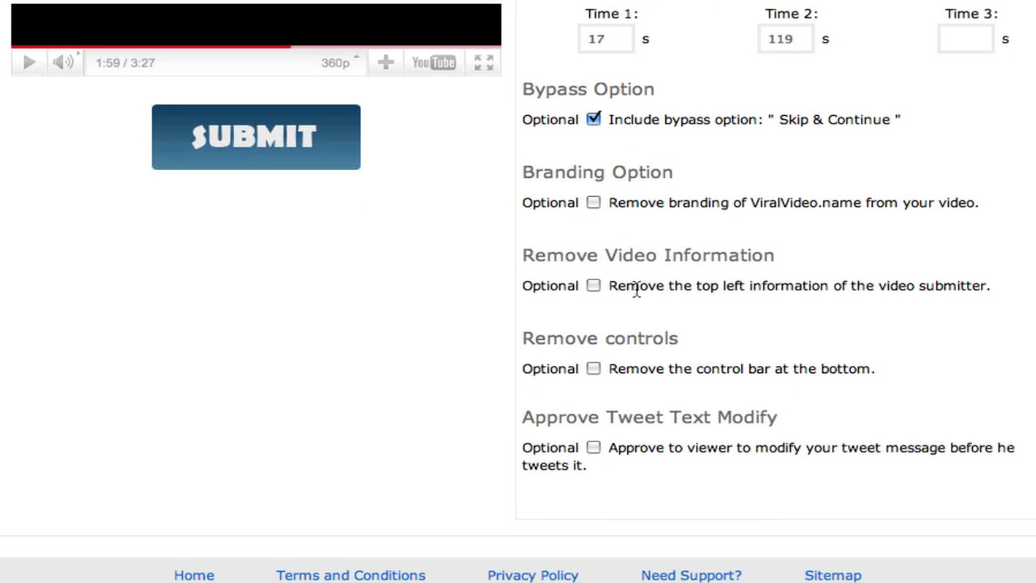
- Enable removal of the video submitter's top left information and of the control bar at the bottom of the video
scroll(897, 308, up, 2)
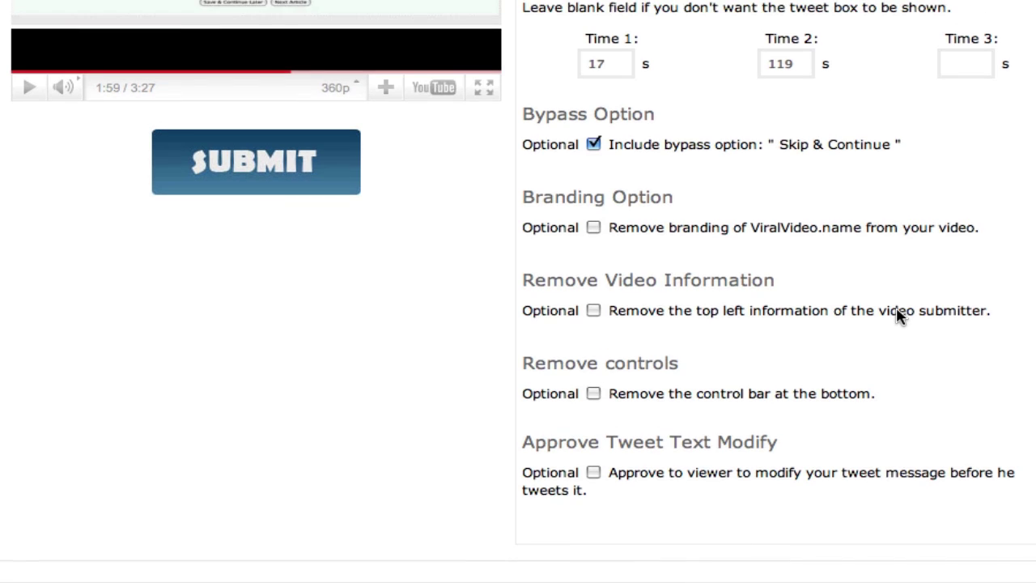
scroll(897, 312, up, 5)
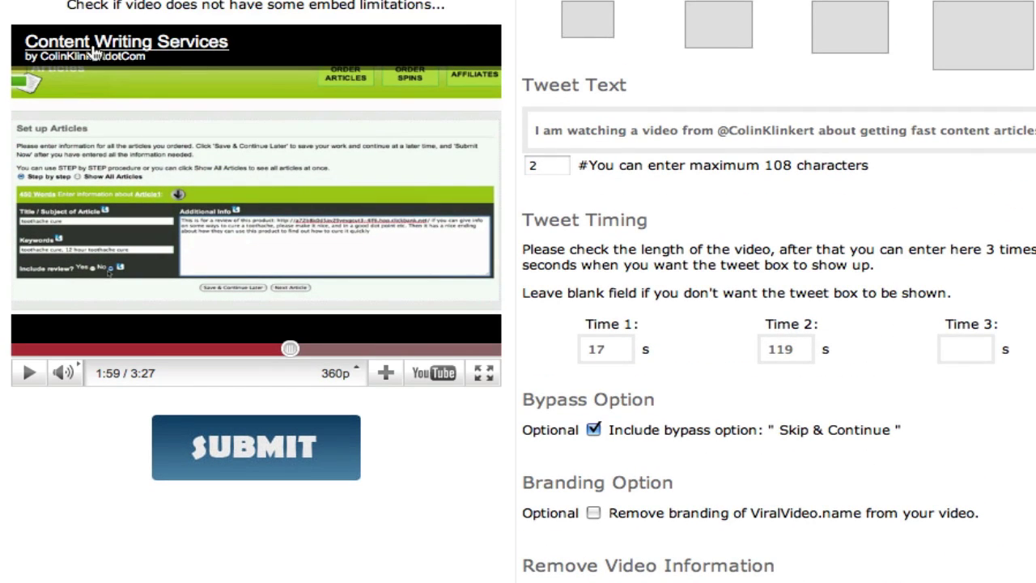
scroll(437, 130, down, 1)
scroll(438, 132, down, 5)
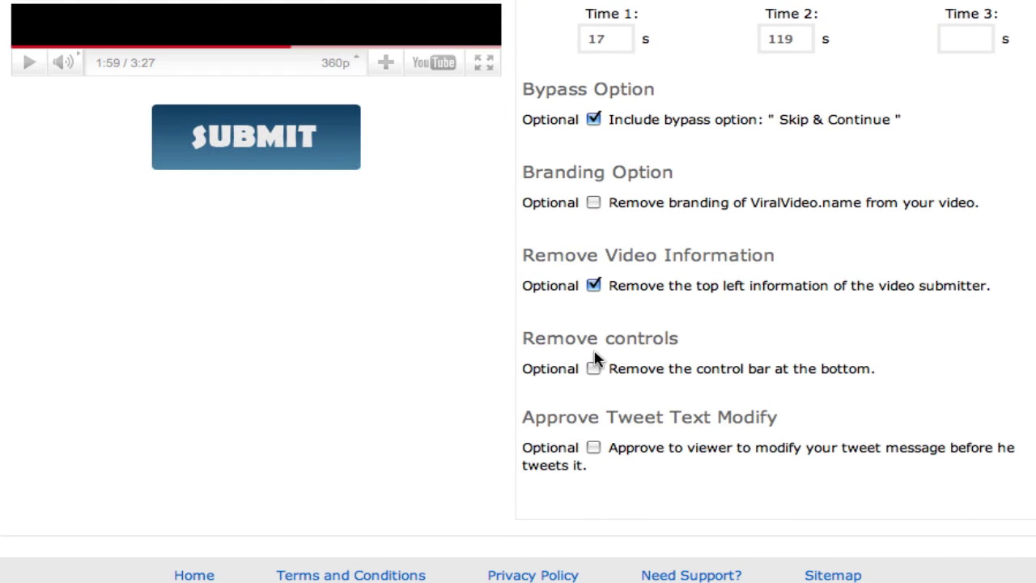
scroll(659, 347, up, 2)
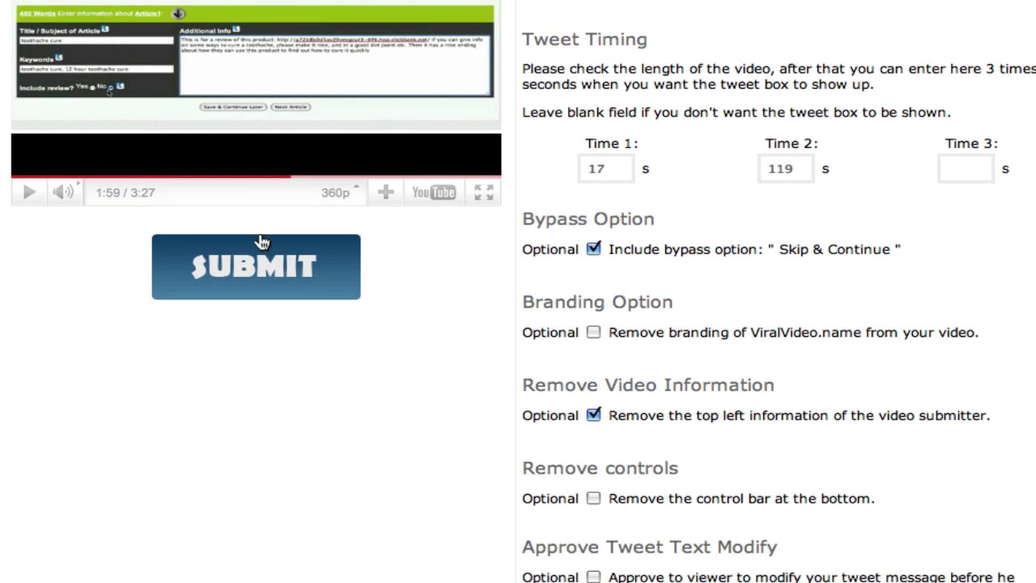
scroll(493, 308, down, 2)
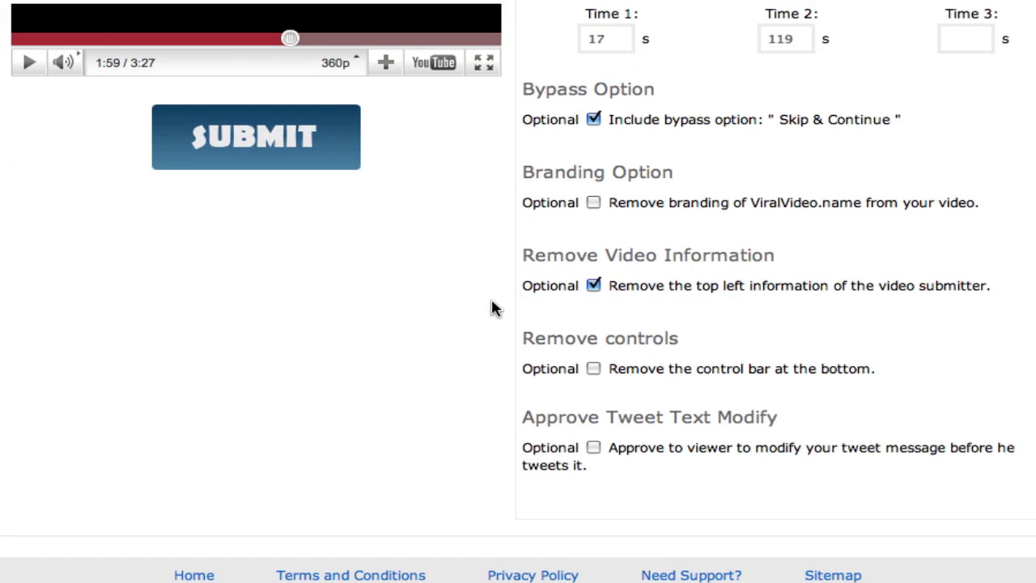
click(593, 370)
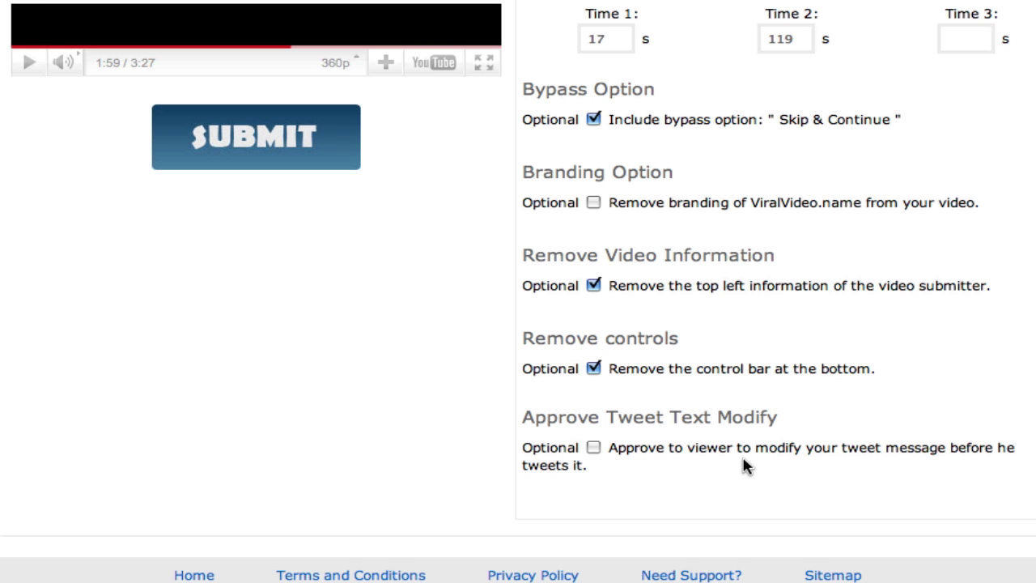
- Allow viewers to modify the tweet message before tweeting it, and submit the video
scroll(765, 68, up, 3)
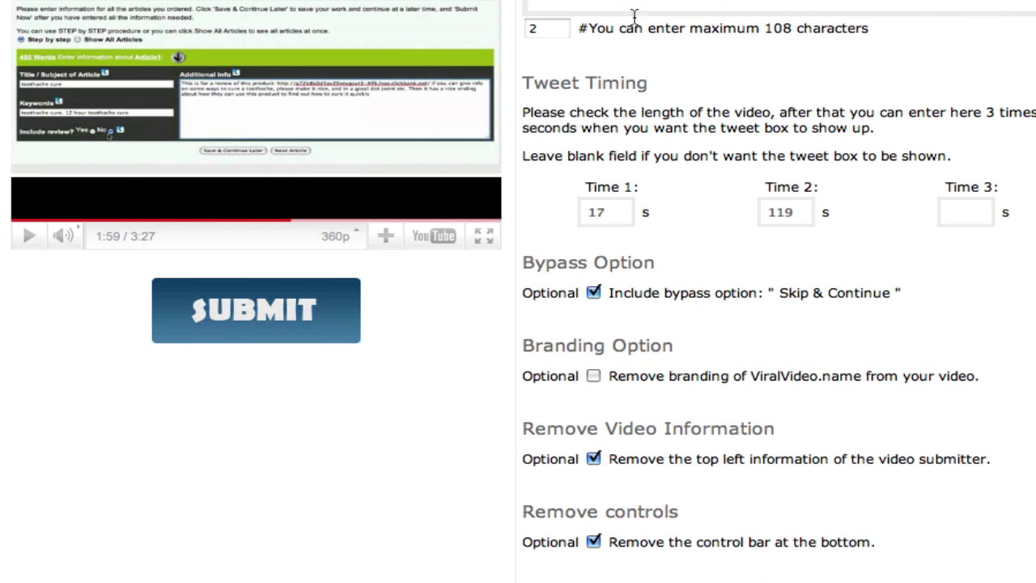
click(755, 29)
scroll(852, 114, down, 3)
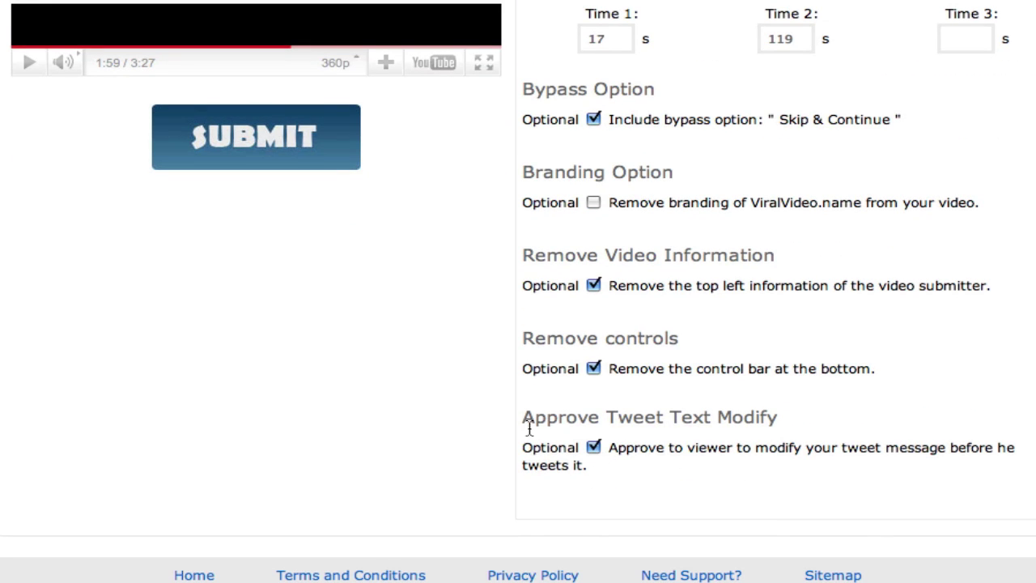
scroll(525, 426, up, 3)
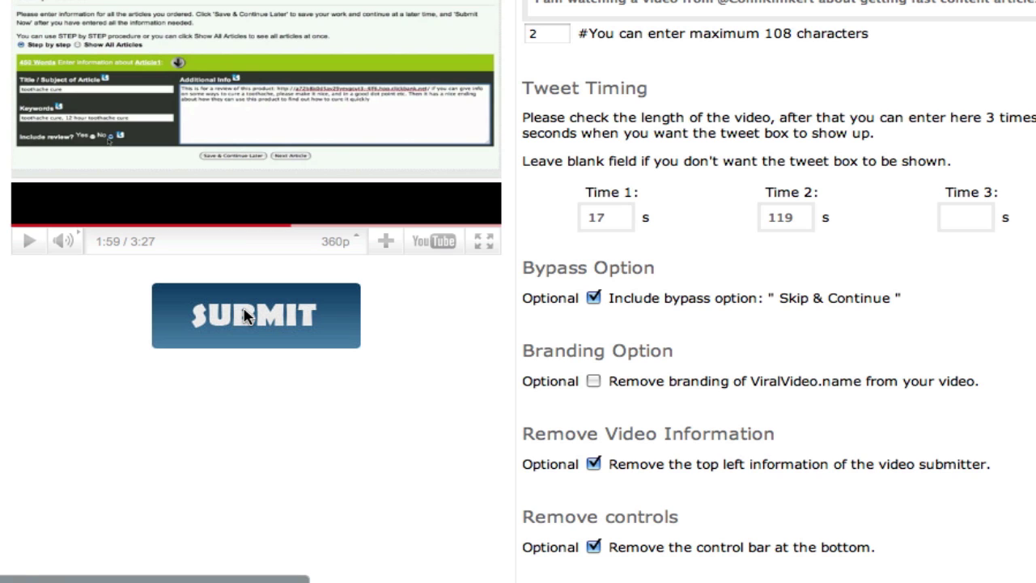
click(247, 315)
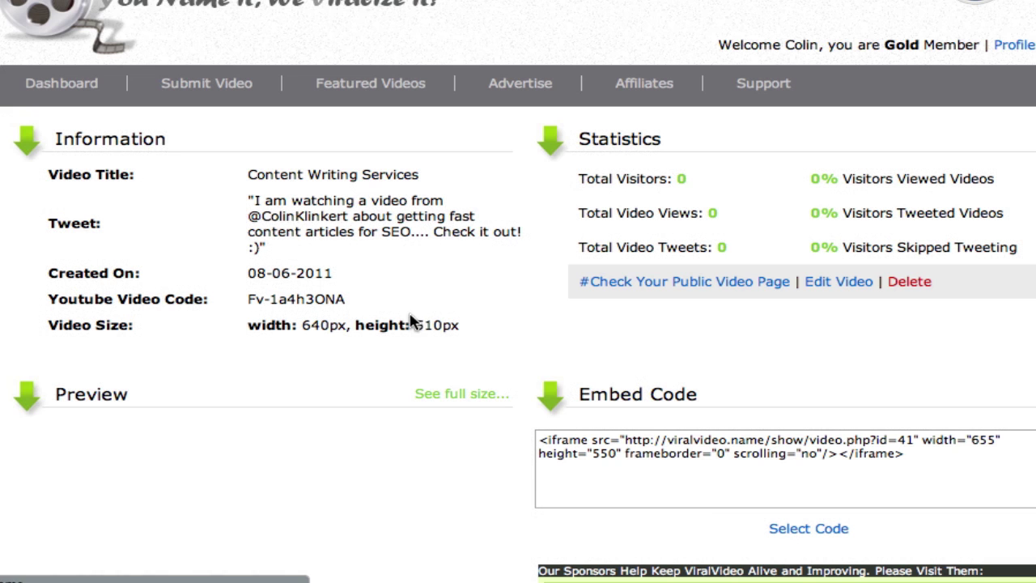
- Review the submitted video's information and statistics, and select its whole iframe embed code
scroll(543, 336, down, 2)
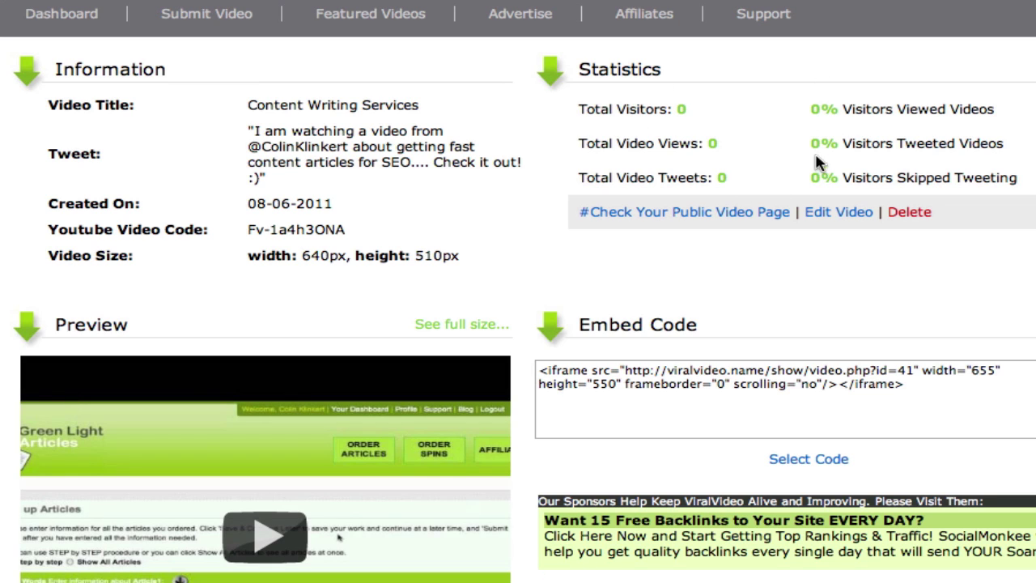
scroll(928, 276, down, 2)
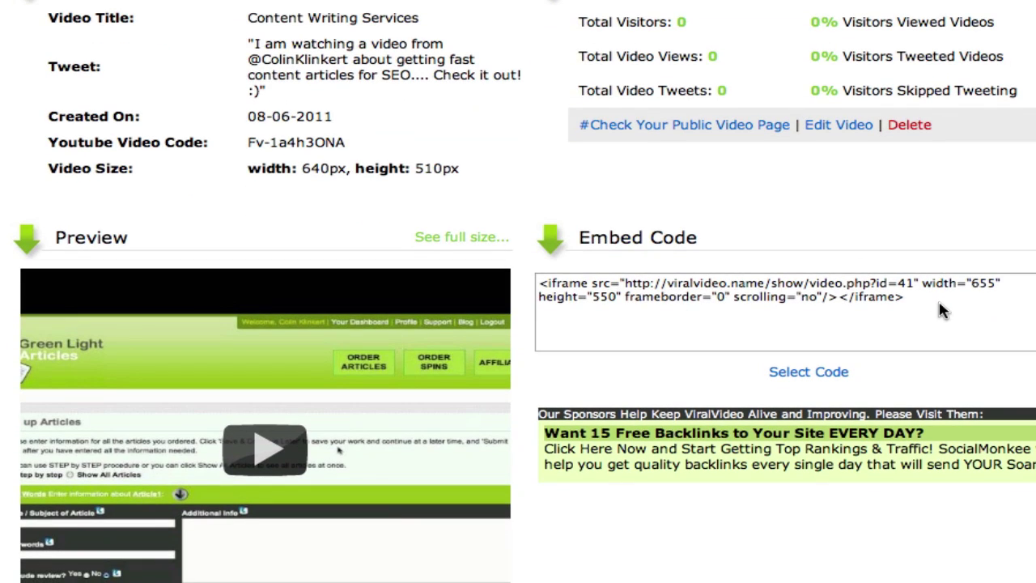
click(793, 372)
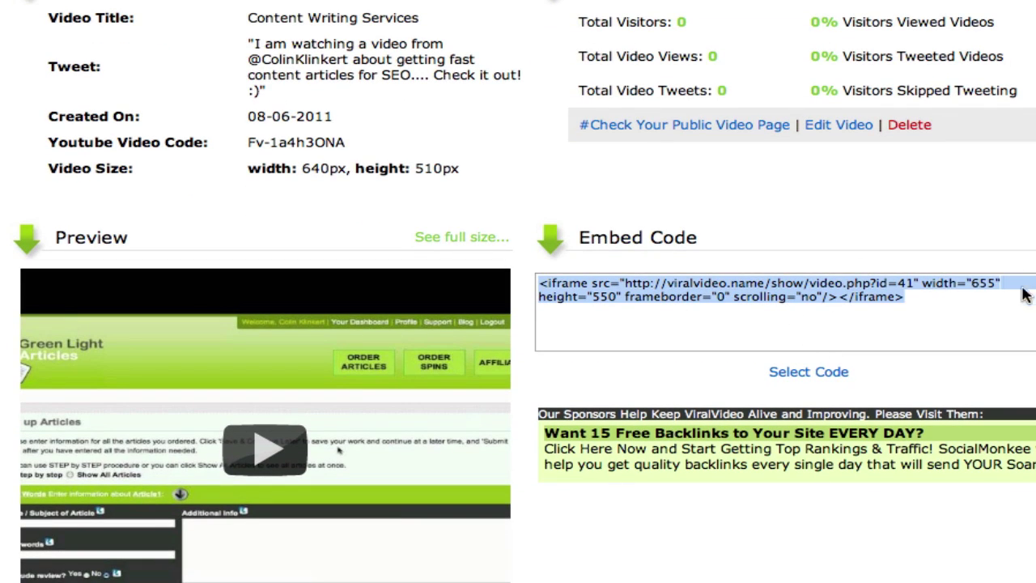
click(949, 295)
scroll(952, 300, down, 2)
scroll(952, 299, up, 4)
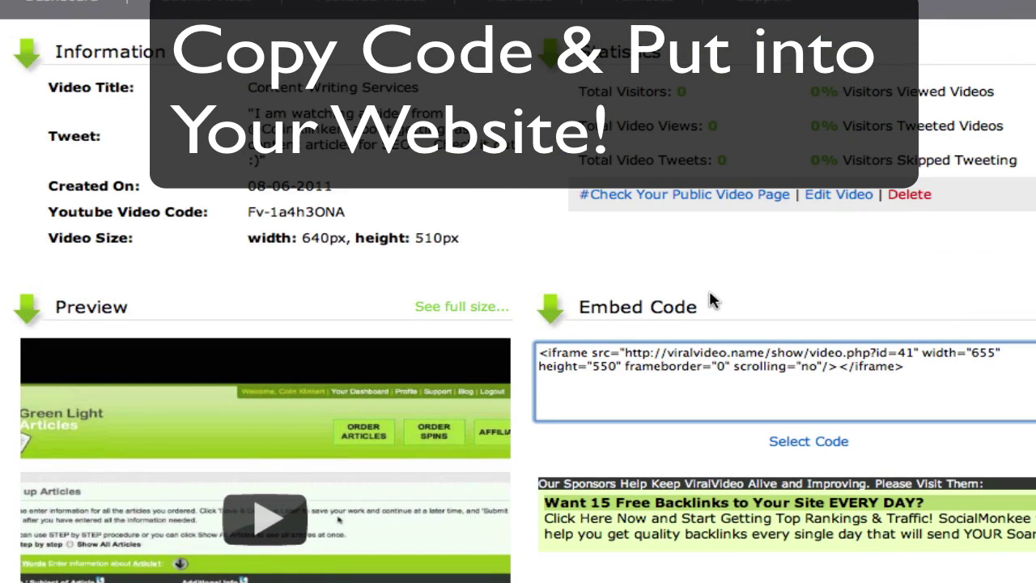
- Check the video preview, open the public video page and examine its embed, submitter, sharing and comment sections
scroll(708, 300, up, 1)
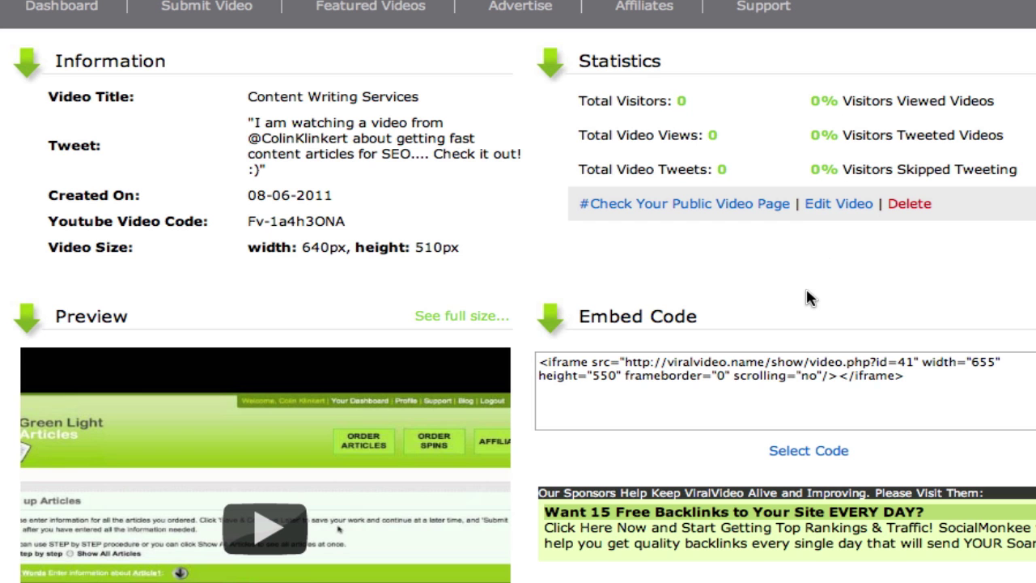
scroll(809, 298, down, 5)
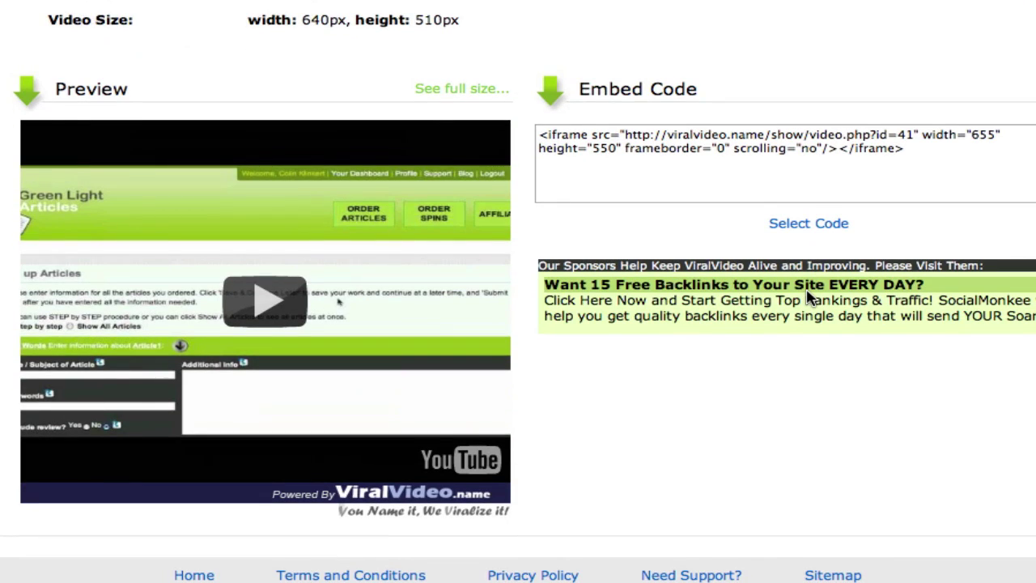
scroll(810, 297, up, 4)
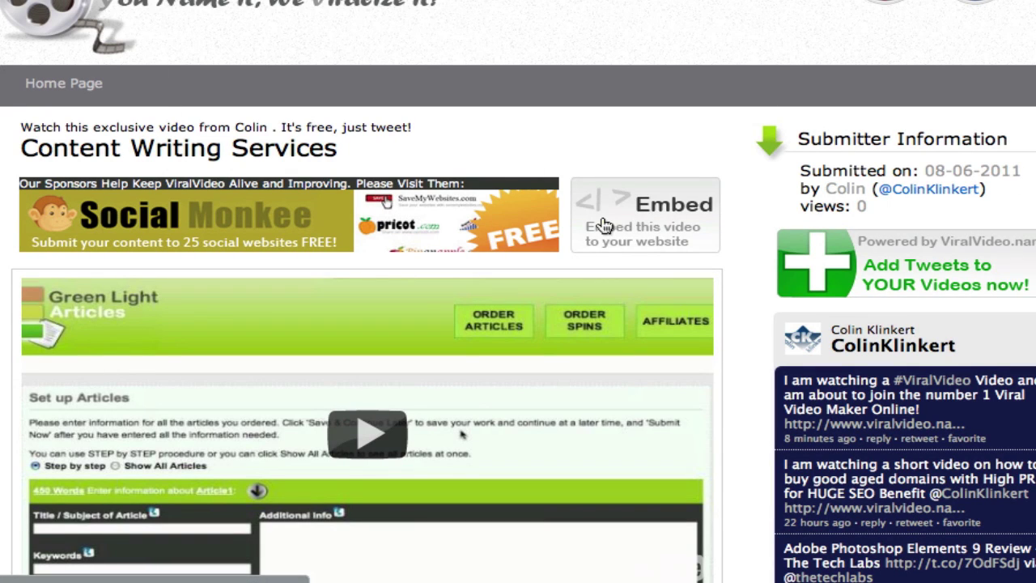
scroll(671, 188, down, 1)
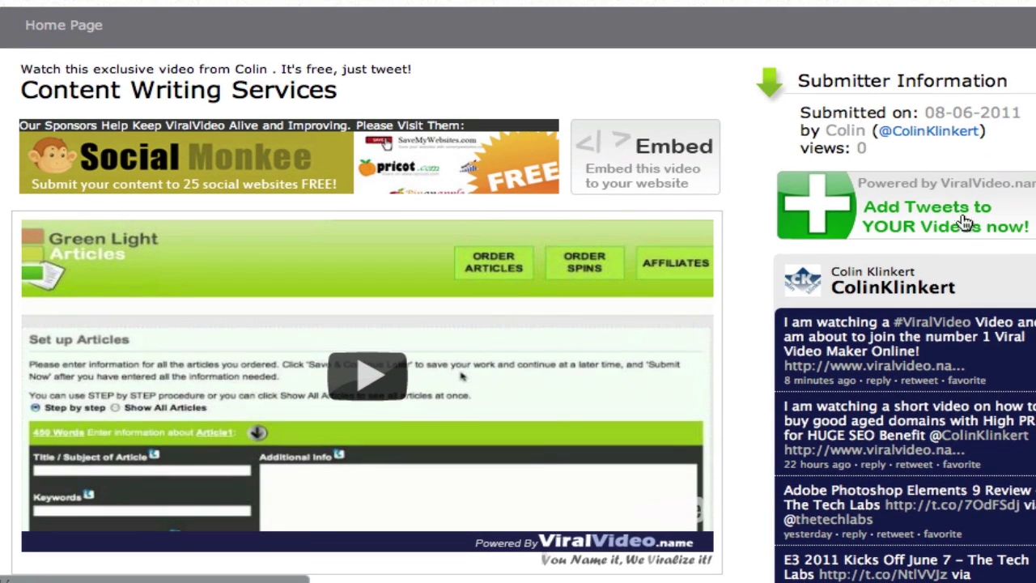
scroll(964, 218, down, 2)
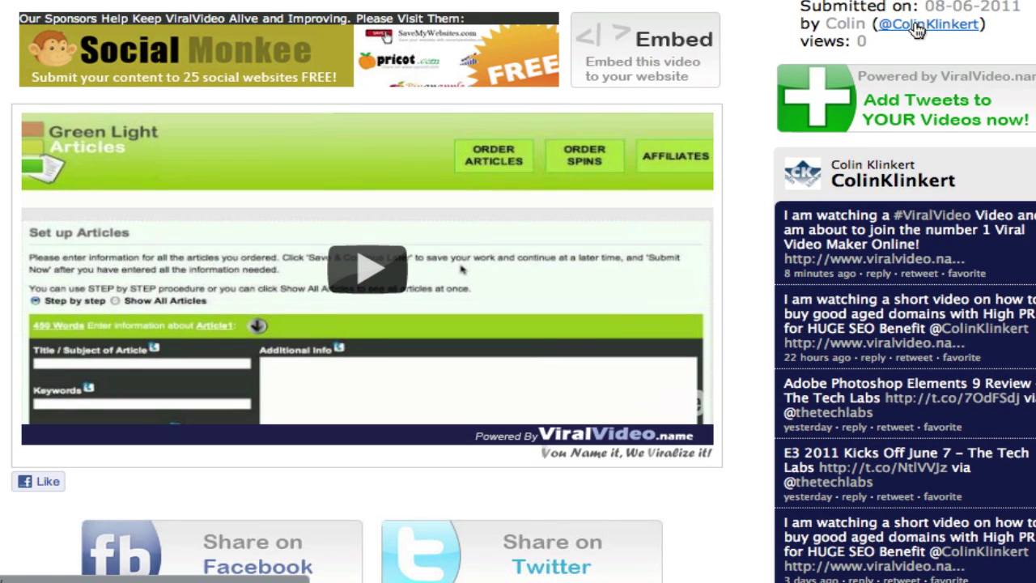
scroll(907, 273, down, 5)
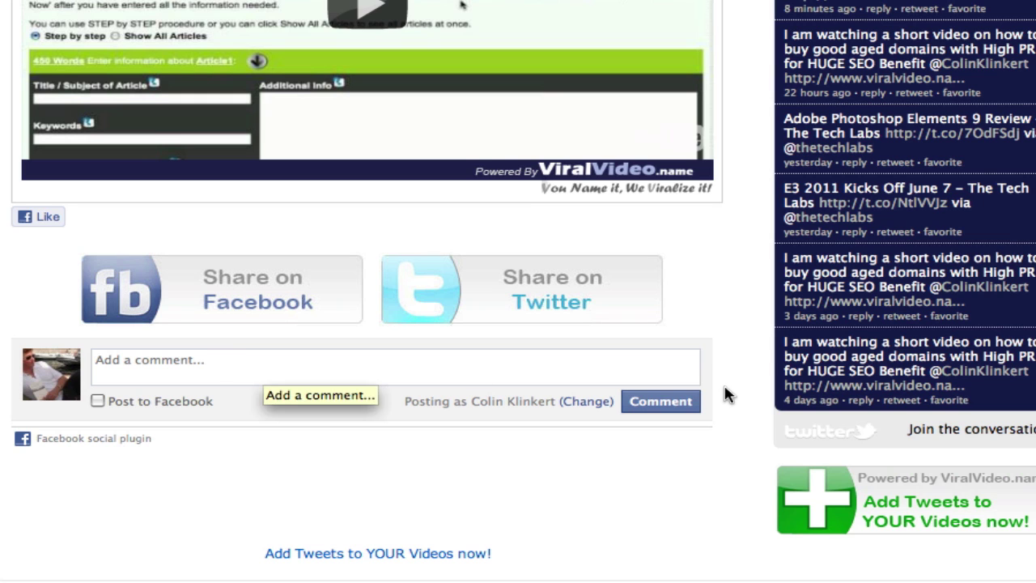
- Play the Content Writing Services video on its public page, tweet the prompted message and dismiss the confirmation dialog
scroll(724, 387, down, 1)
scroll(724, 386, up, 3)
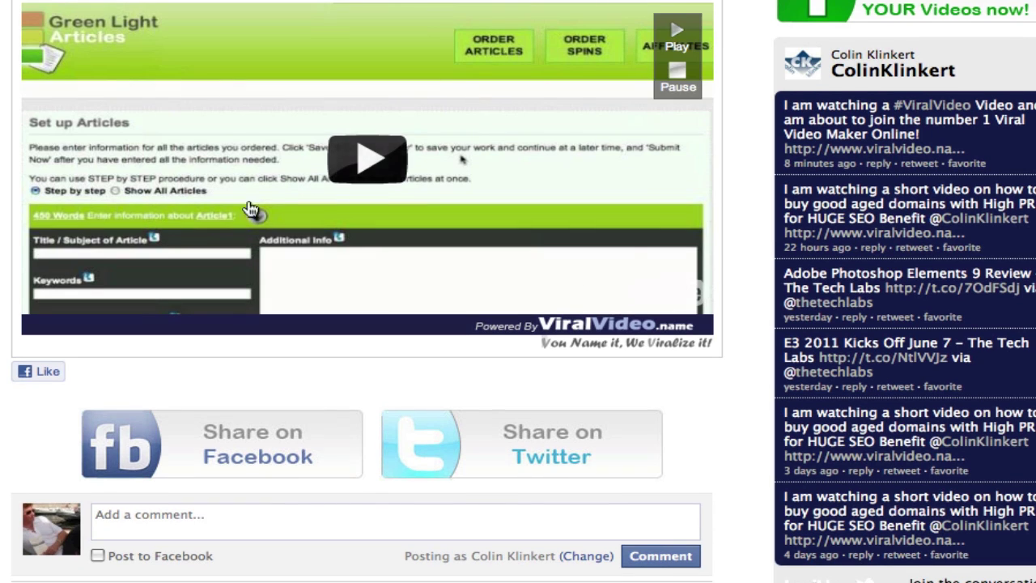
scroll(738, 287, up, 3)
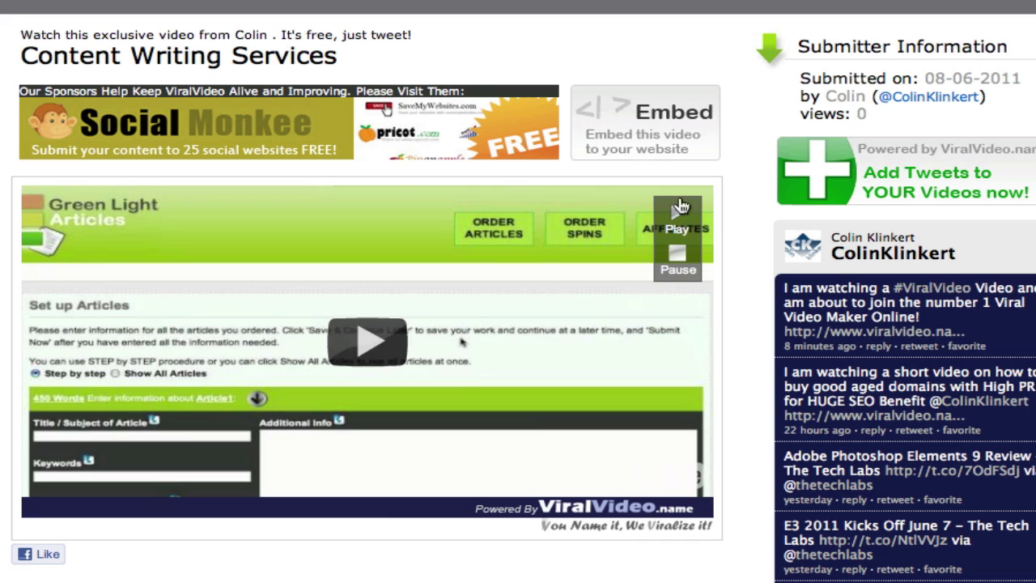
click(368, 339)
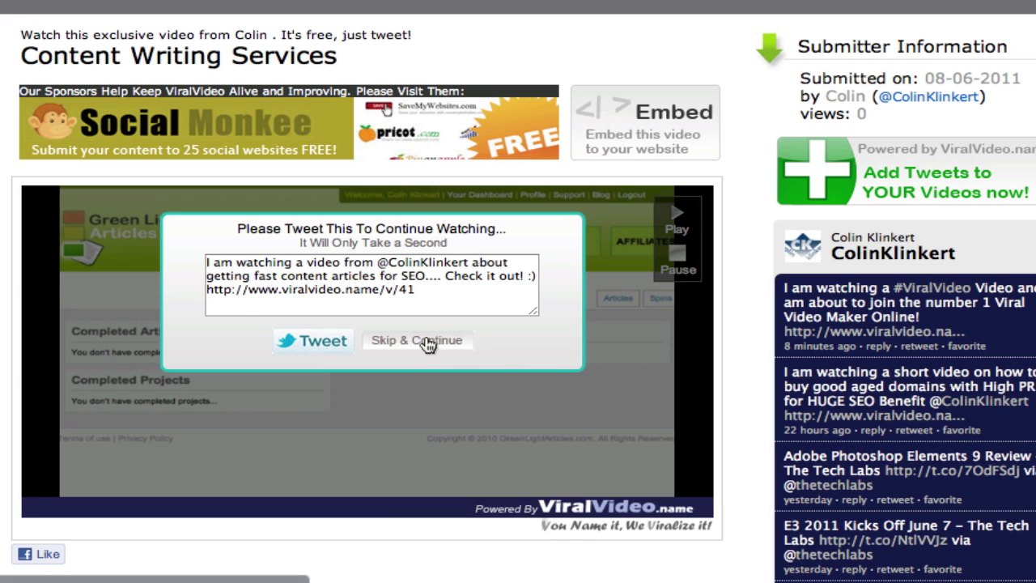
click(310, 344)
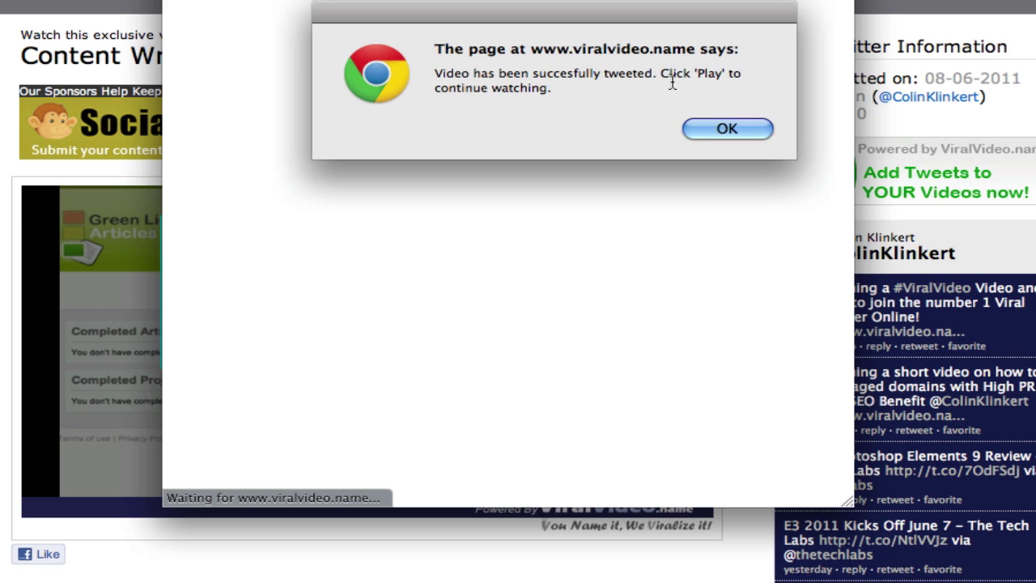
click(726, 132)
- Check the Twitter profile's timeline for the tweet posted from the video
click(466, 364)
click(461, 362)
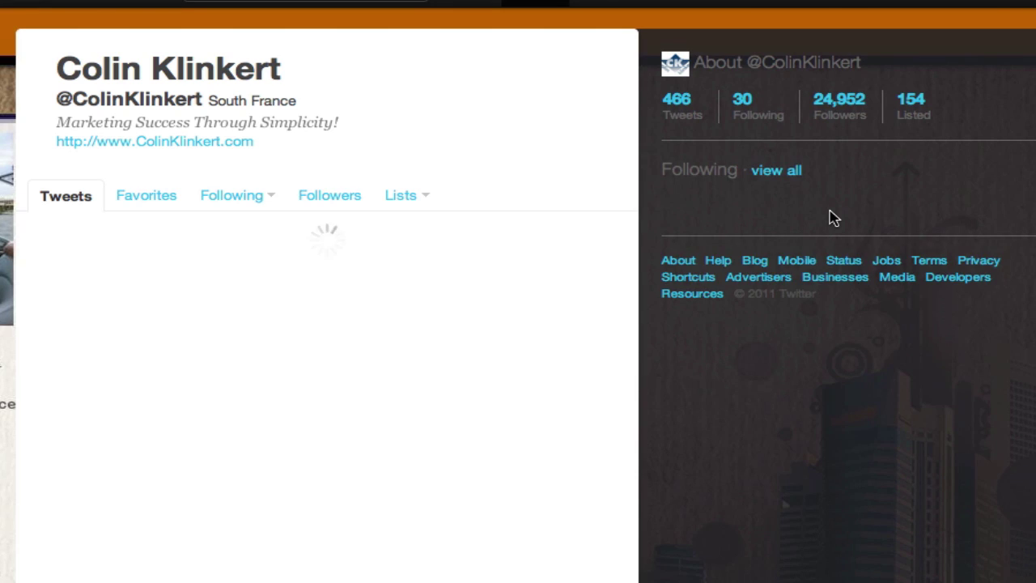
scroll(831, 217, down, 2)
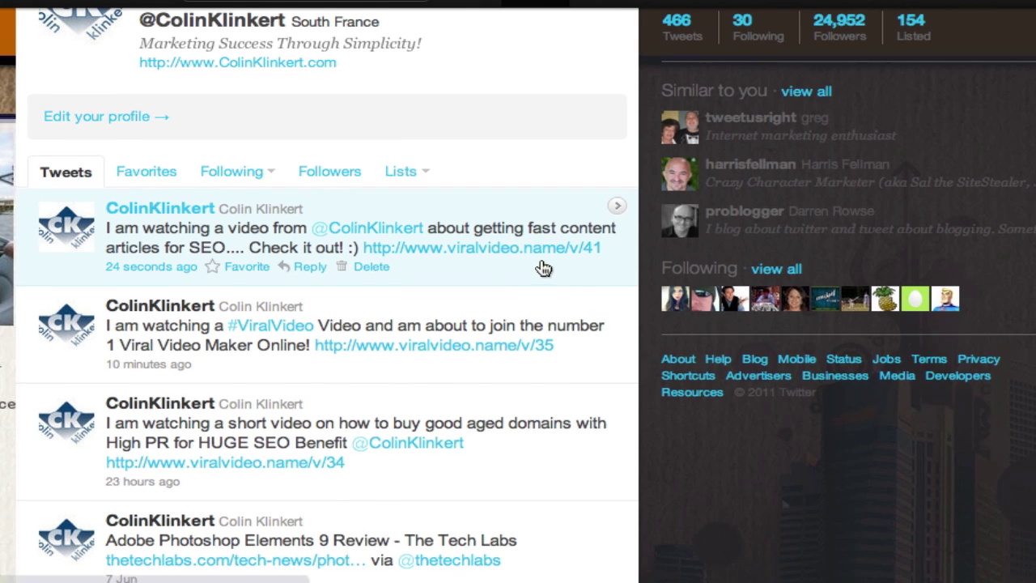
scroll(543, 268, up, 2)
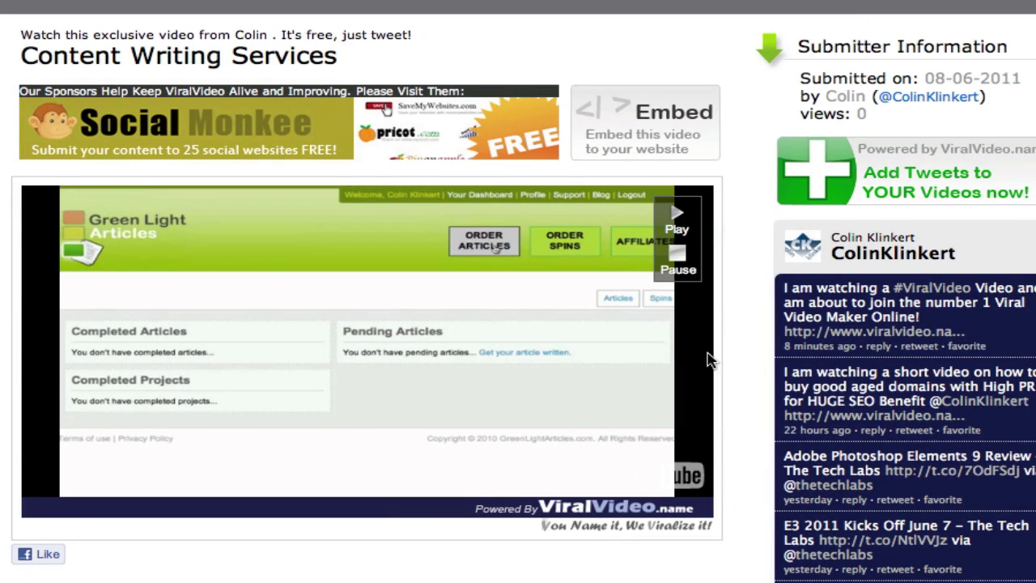
- Show the iframe embed code on the public video page and look over the sharing and comment sections
scroll(739, 374, down, 3)
scroll(738, 374, up, 2)
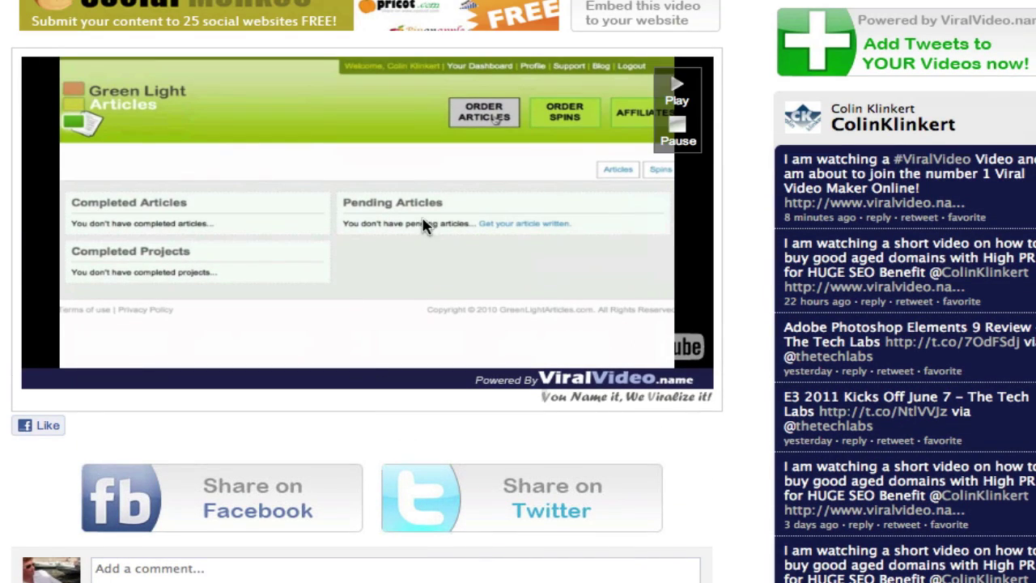
scroll(738, 331, up, 2)
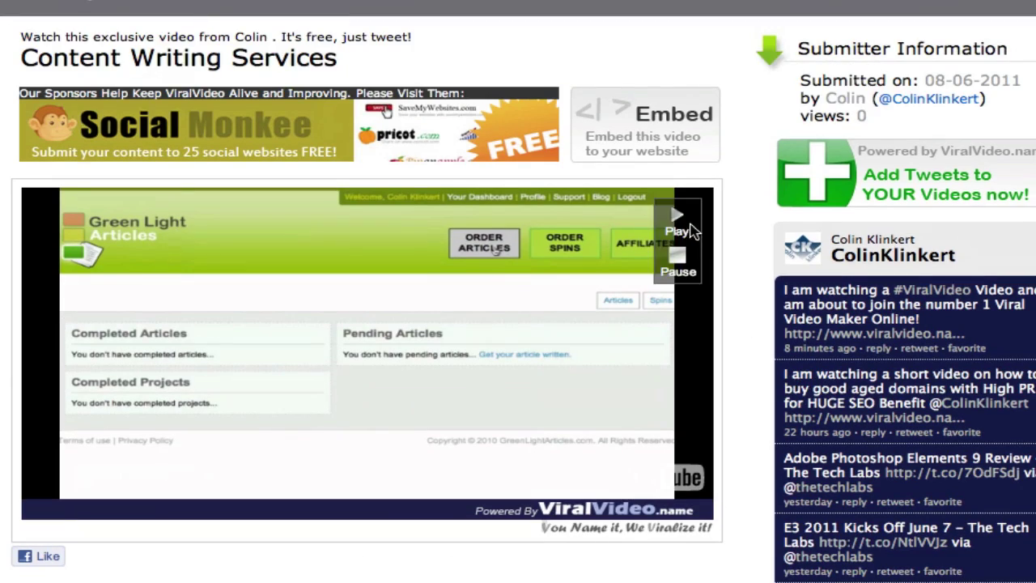
click(669, 153)
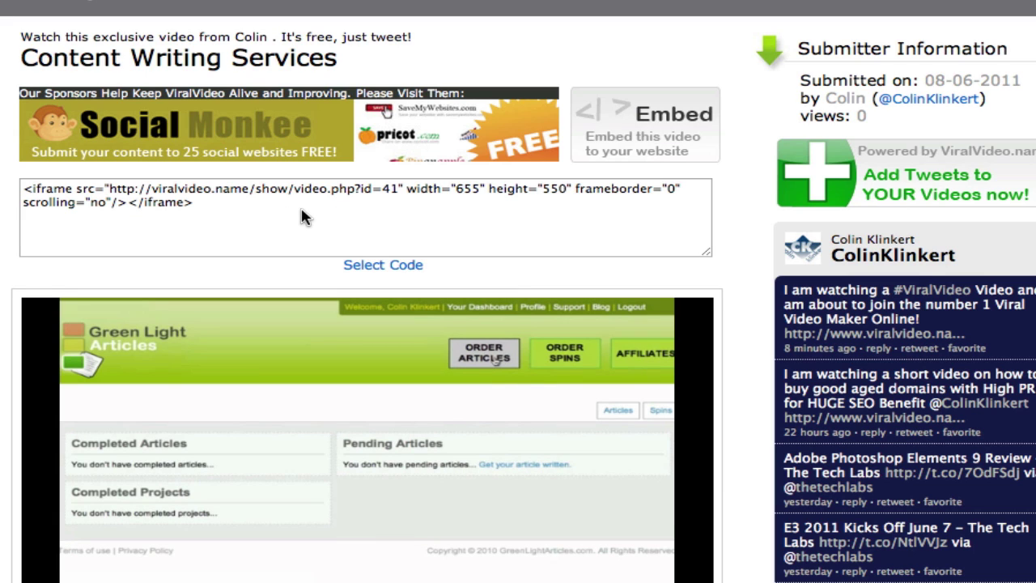
mouse_move(340, 411)
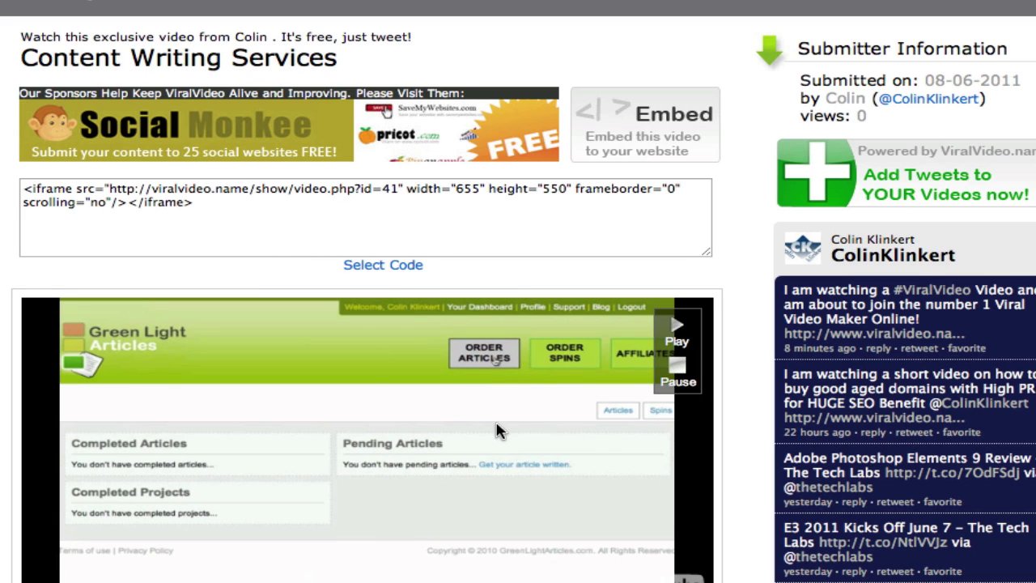
scroll(765, 467, down, 5)
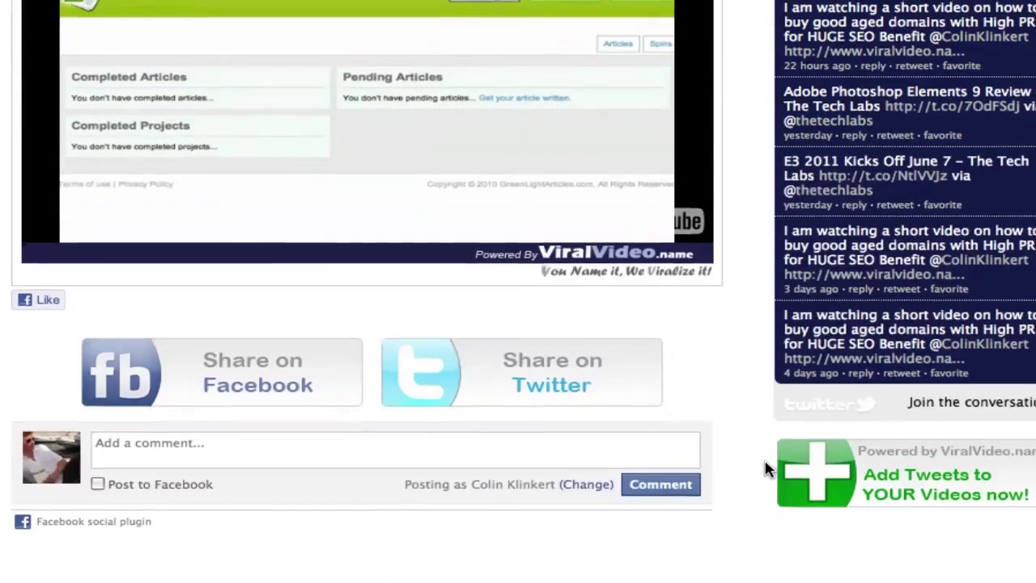
scroll(765, 468, up, 6)
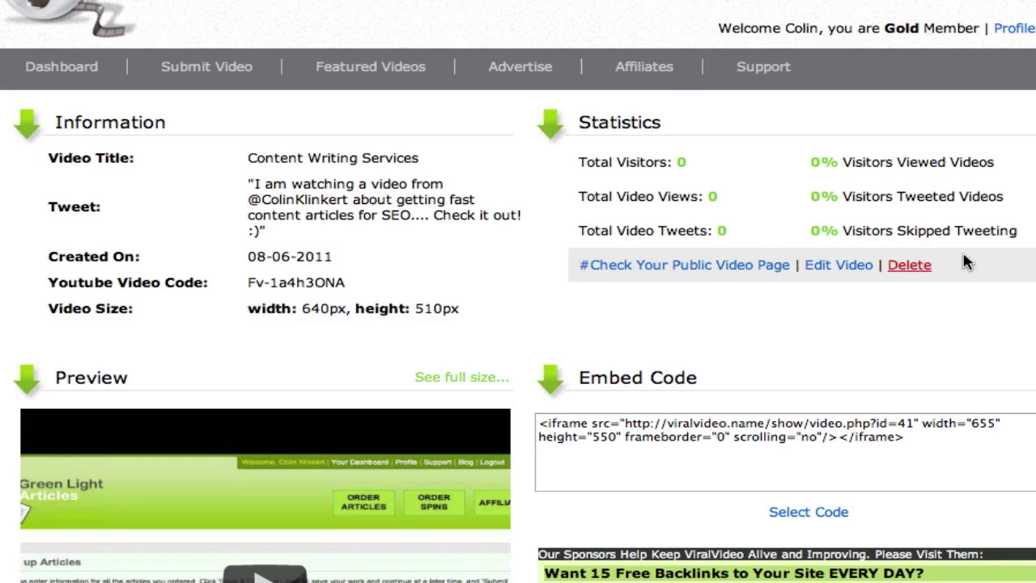
- Edit the video to remove the ViralVideo.name branding, submit the change and check the updated preview
scroll(973, 243, down, 3)
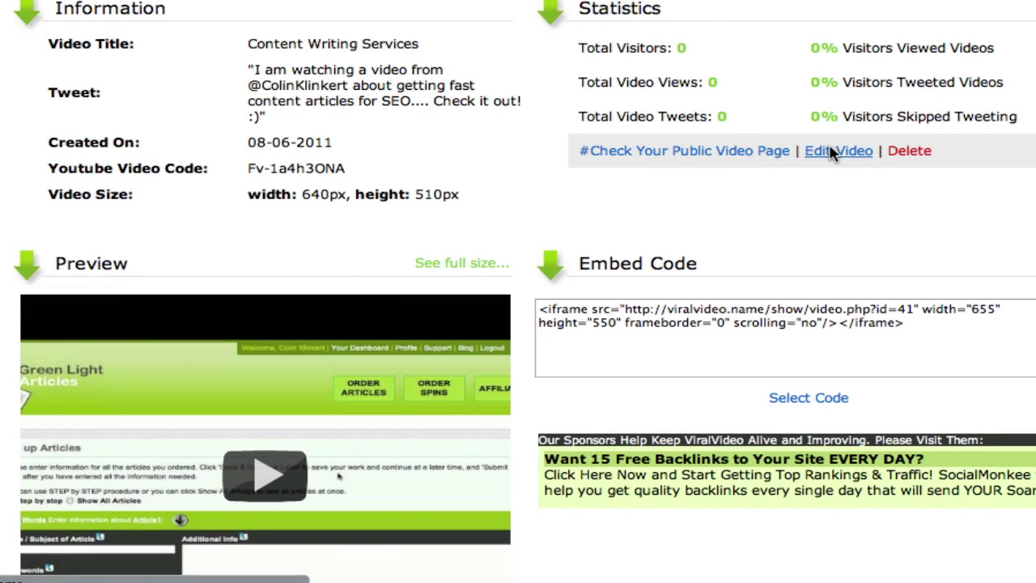
click(834, 152)
scroll(592, 157, down, 3)
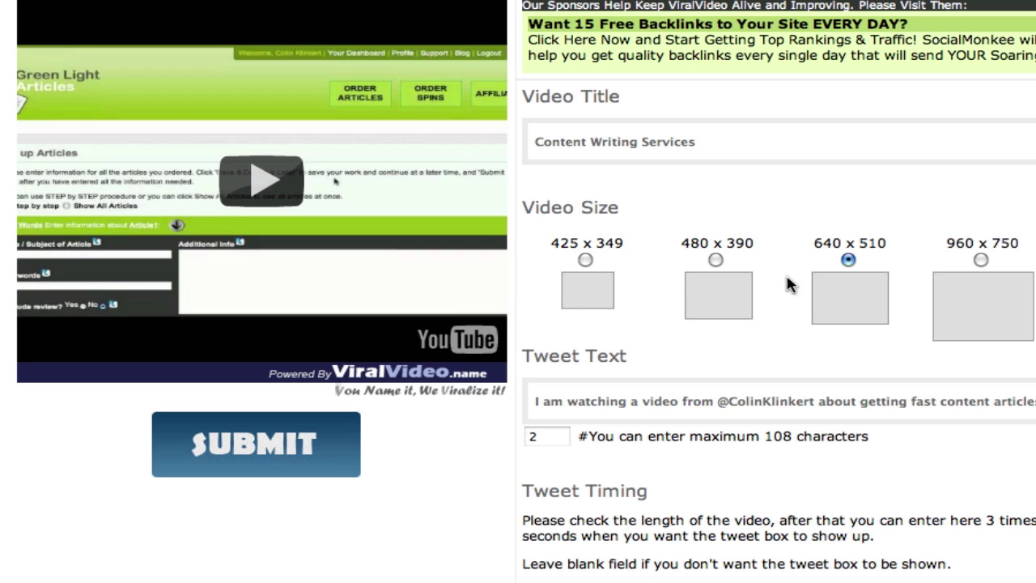
scroll(982, 280, down, 4)
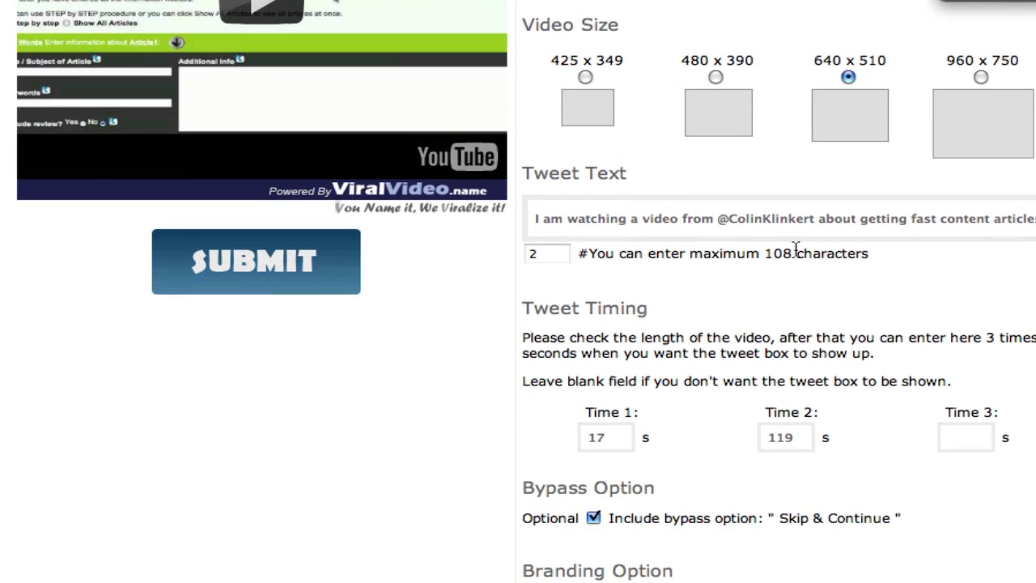
scroll(805, 247, down, 4)
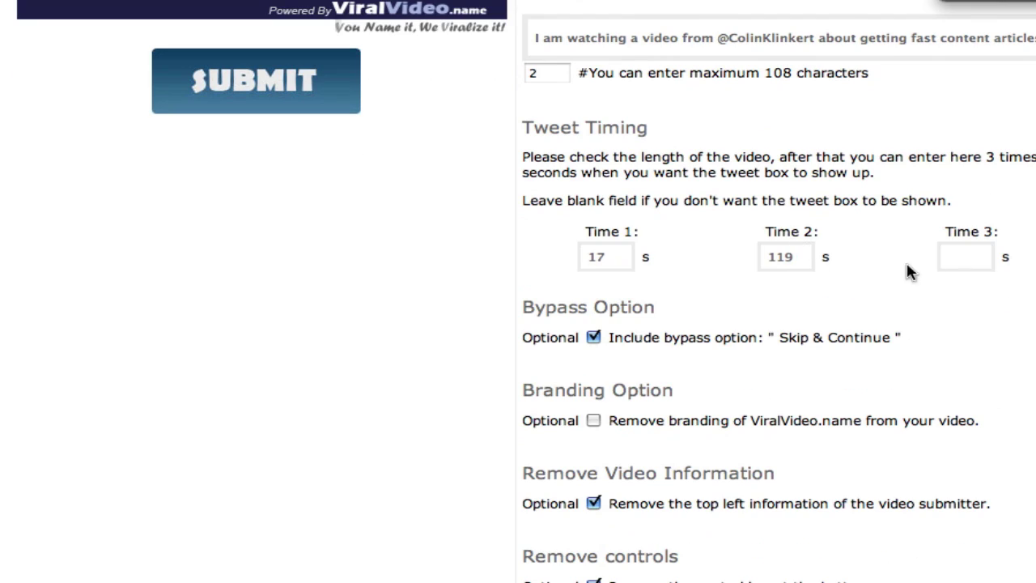
scroll(947, 261, down, 4)
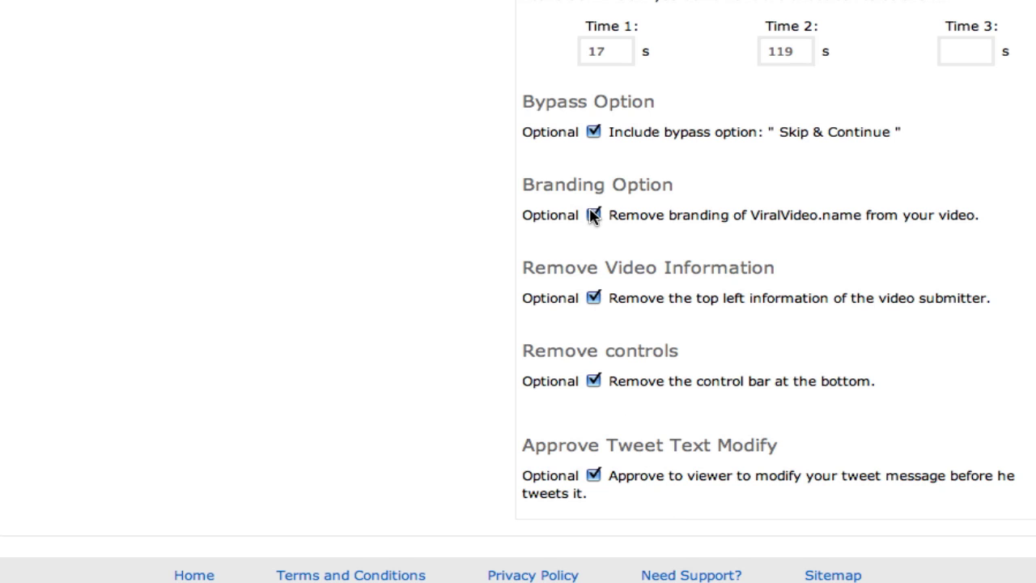
scroll(486, 243, up, 8)
click(224, 127)
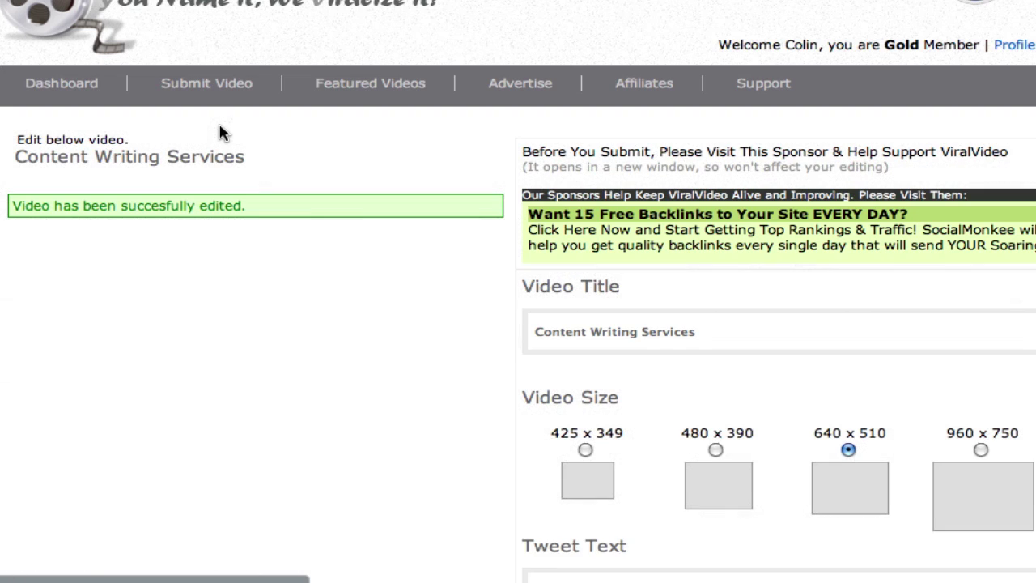
scroll(955, 250, down, 5)
scroll(566, 299, down, 1)
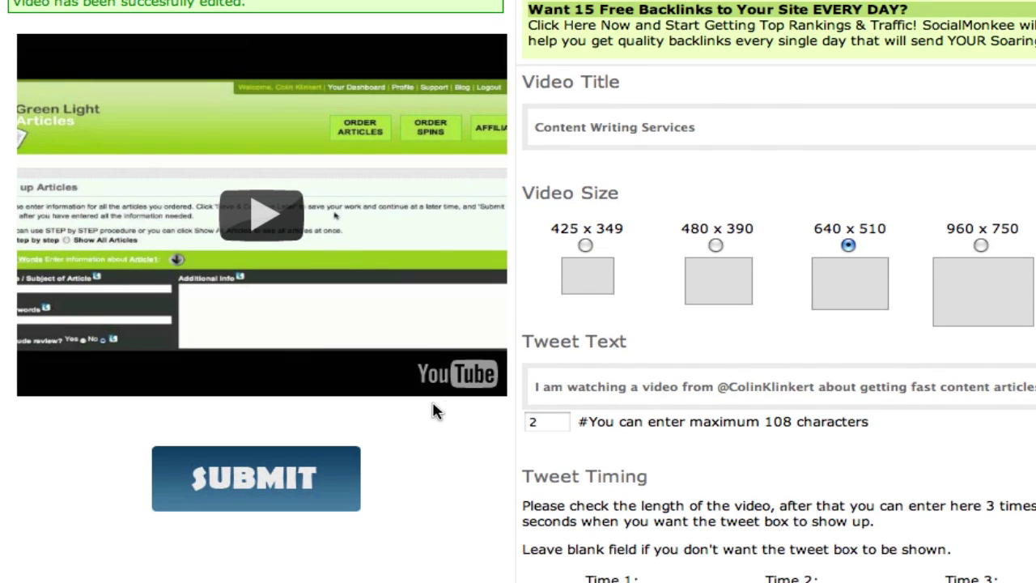
scroll(746, 361, up, 5)
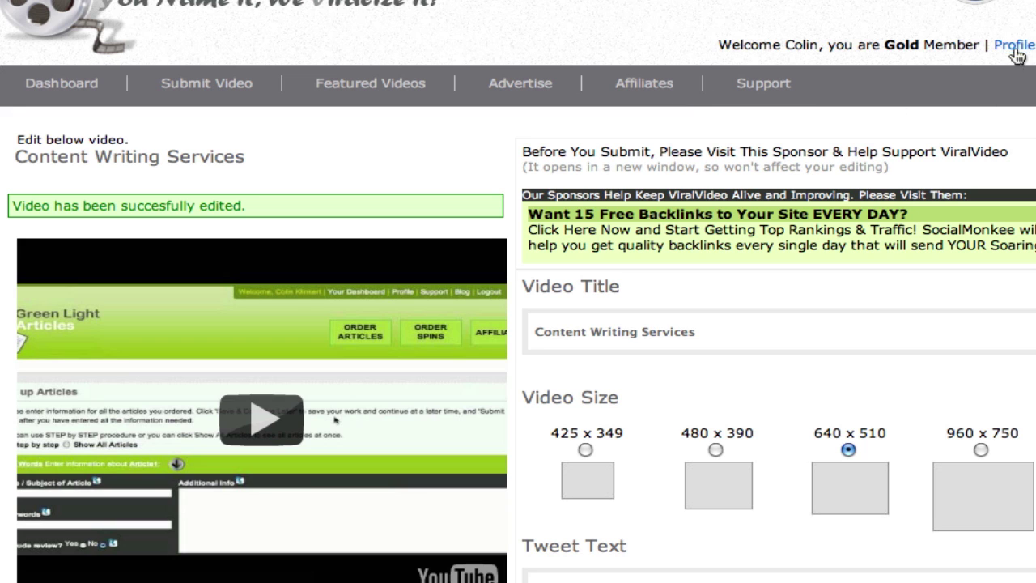
- Review the affiliate program's terms and promotion materials, and look over the blank video submission form
click(630, 86)
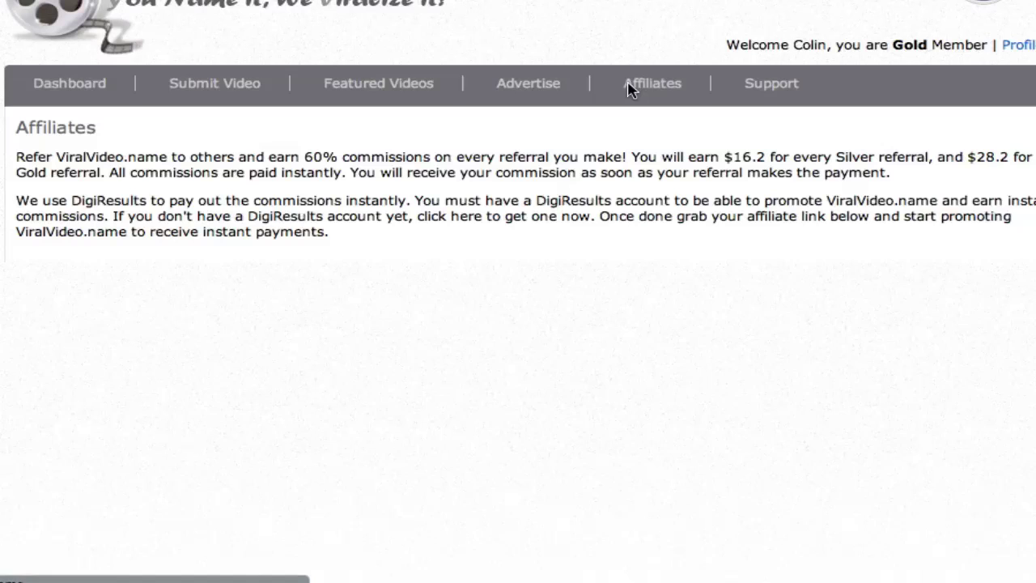
scroll(489, 289, down, 3)
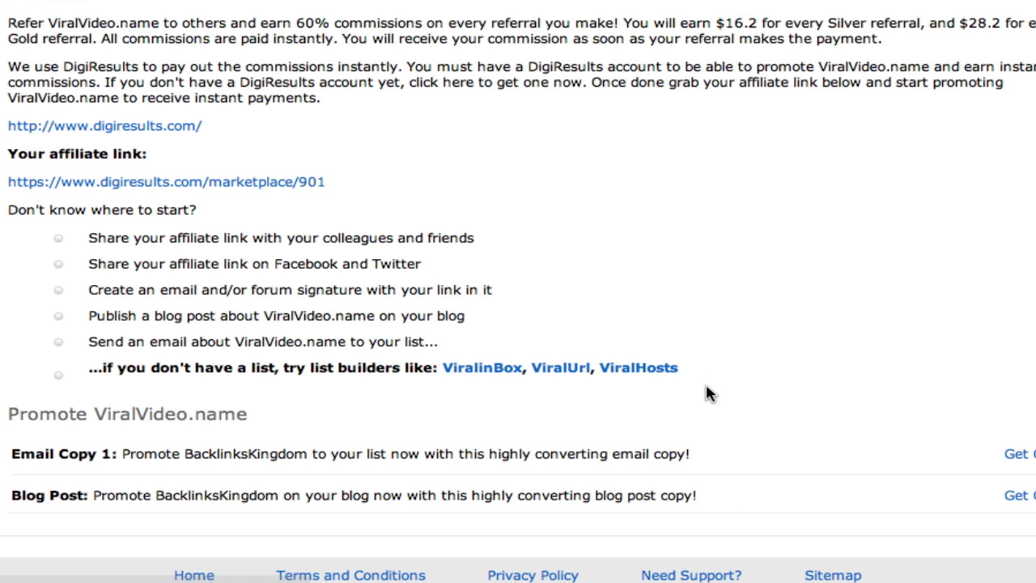
scroll(706, 393, up, 3)
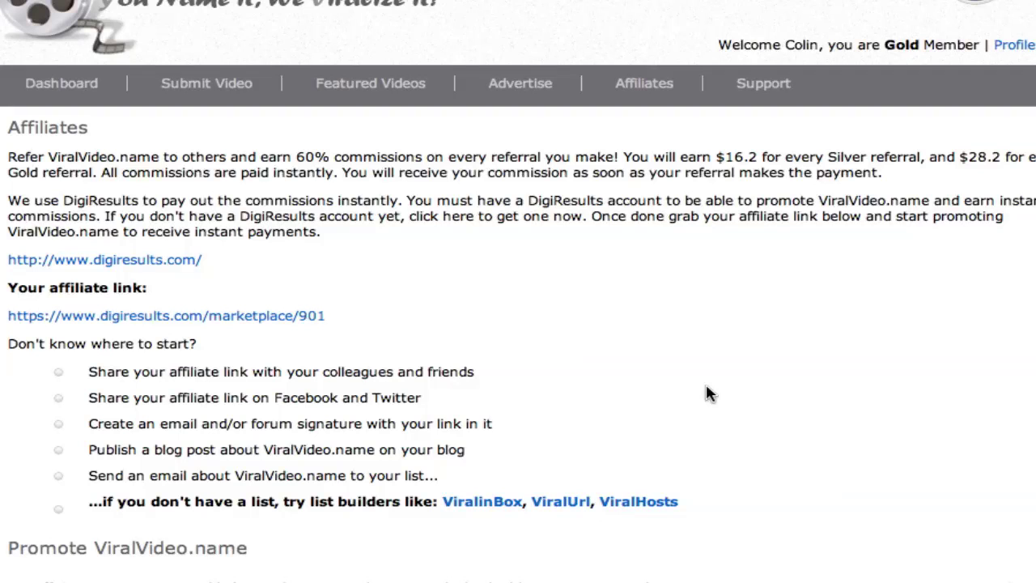
click(185, 85)
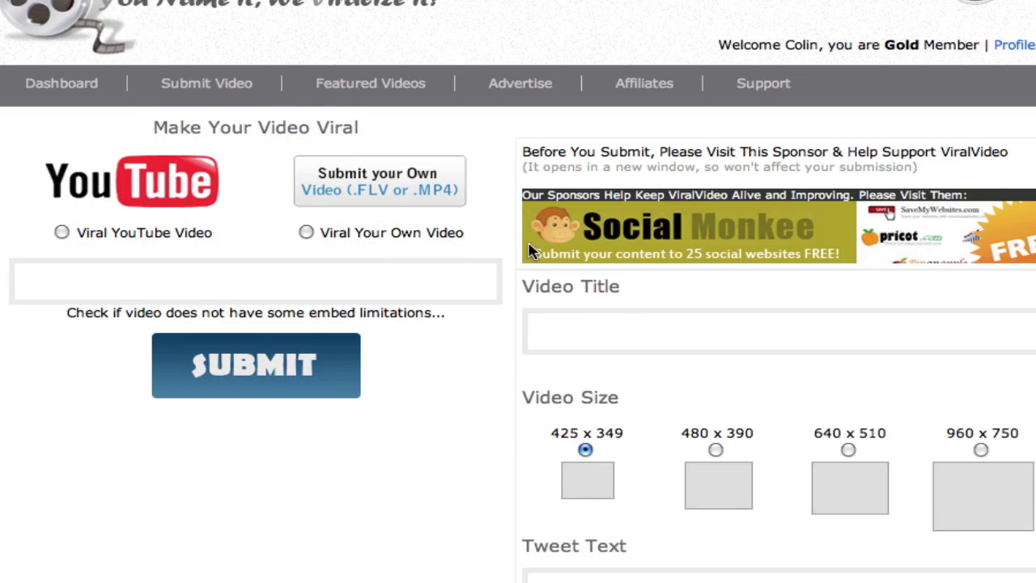
scroll(225, 40, down, 3)
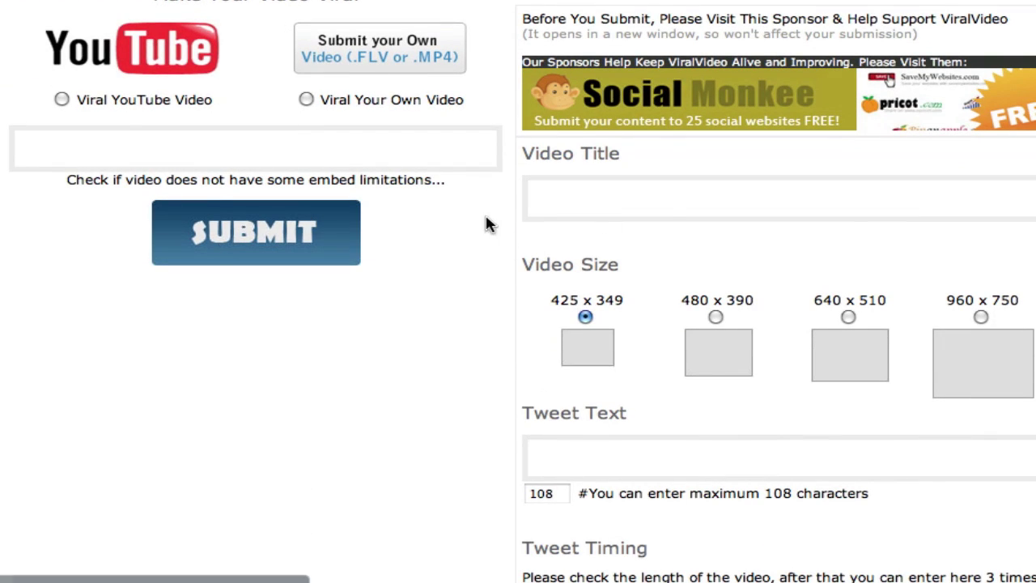
scroll(508, 234, up, 3)
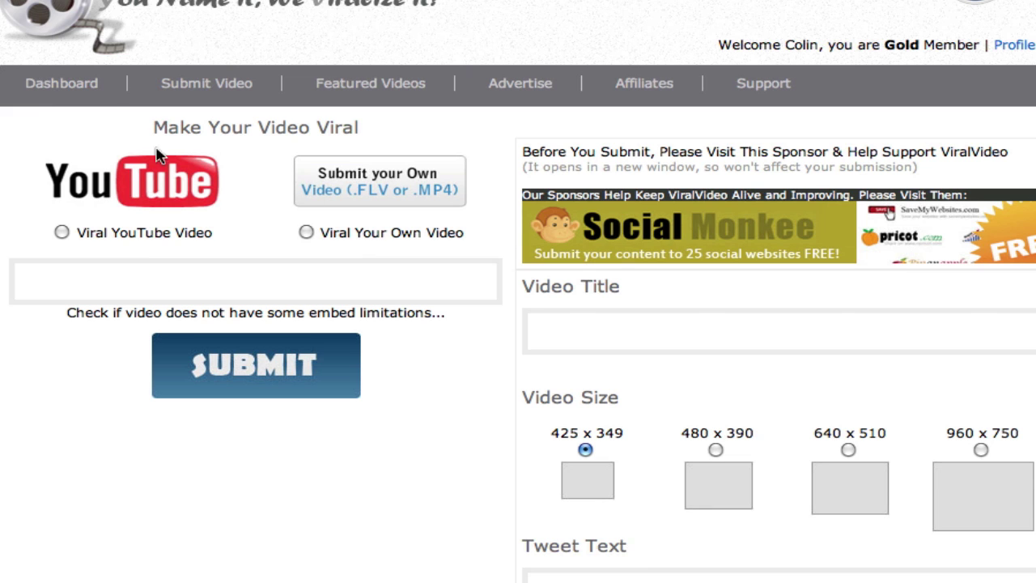
- Open the Content Writing Services video from the dashboard and examine its visitor, view and tweet statistics
click(89, 86)
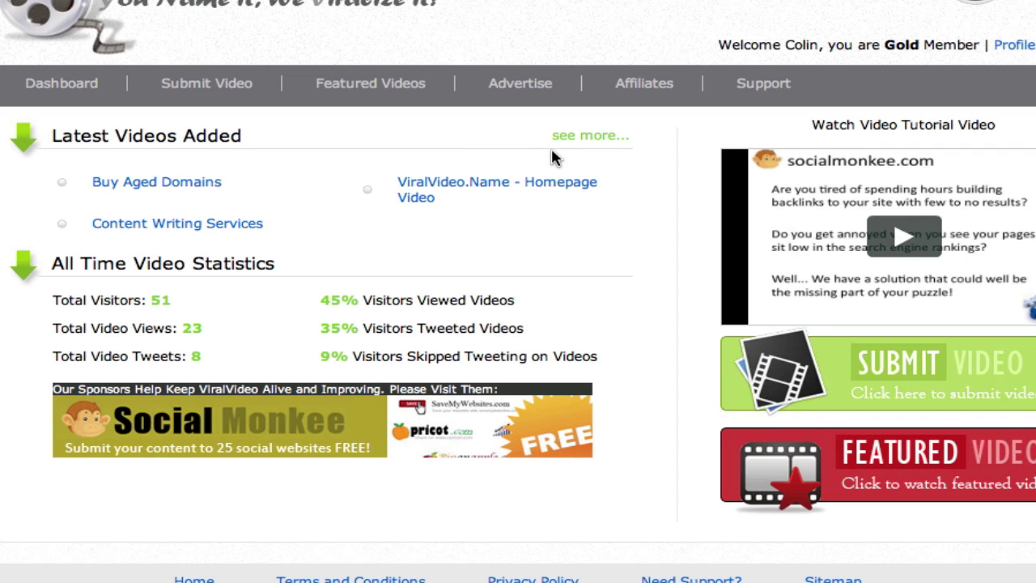
click(229, 232)
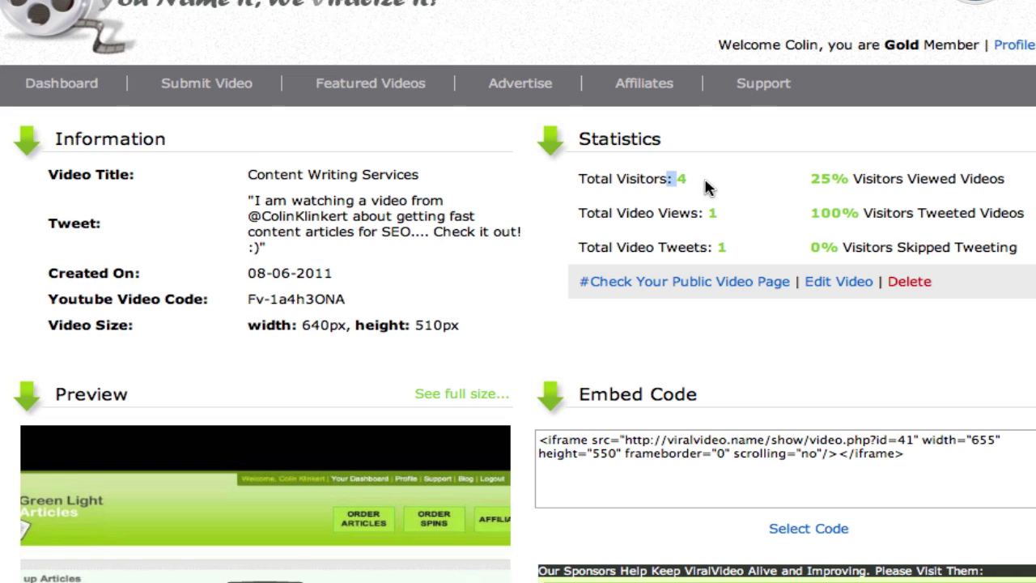
click(745, 209)
drag(722, 217, 711, 249)
scroll(1017, 243, down, 3)
scroll(1017, 243, up, 2)
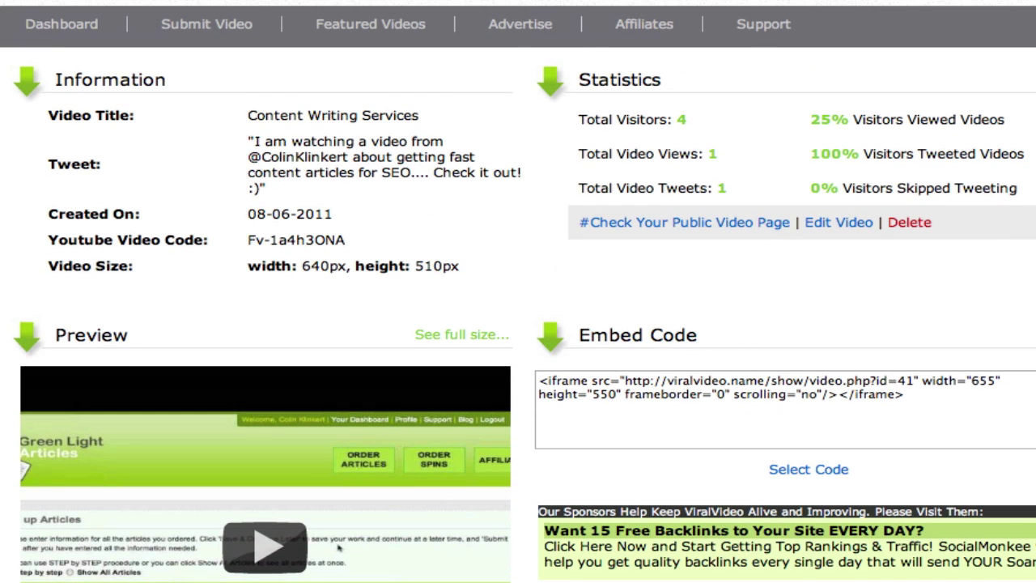
scroll(518, 291, up, 1)
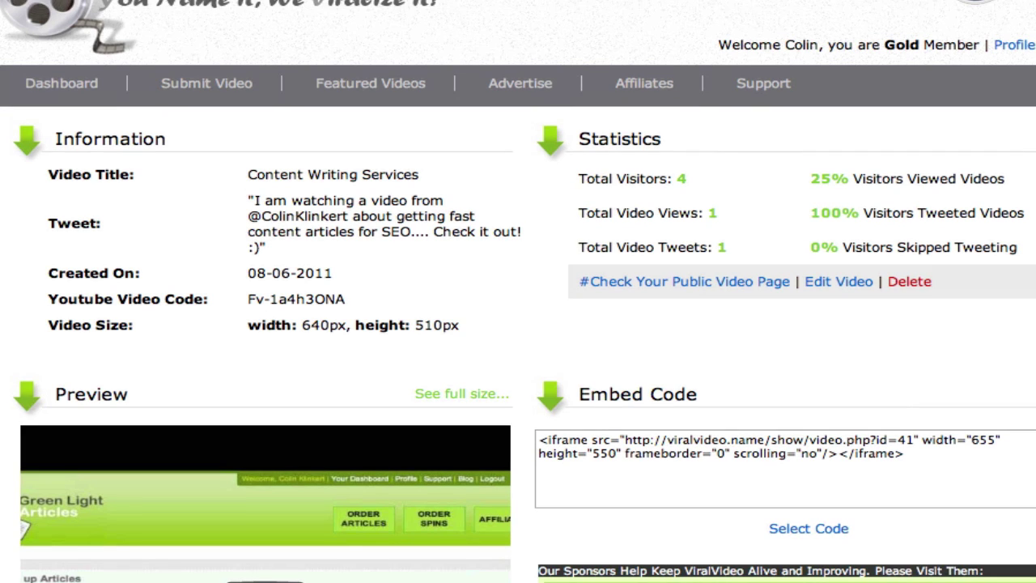